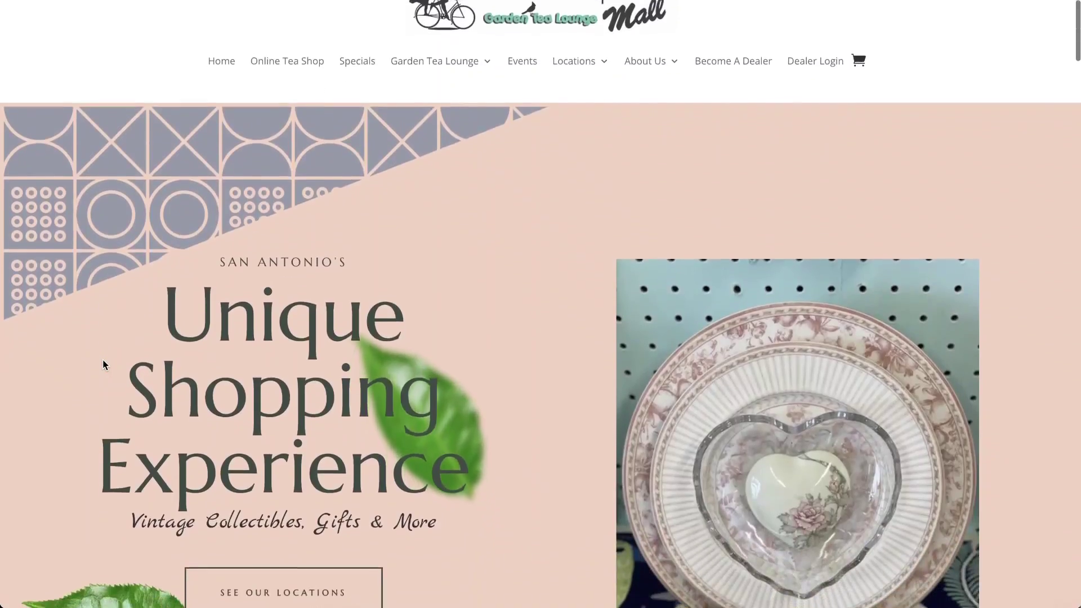
- Scroll the ziplines site to the Ziplines, Disc Golf and Events image cards
scroll(102, 359, down, 6)
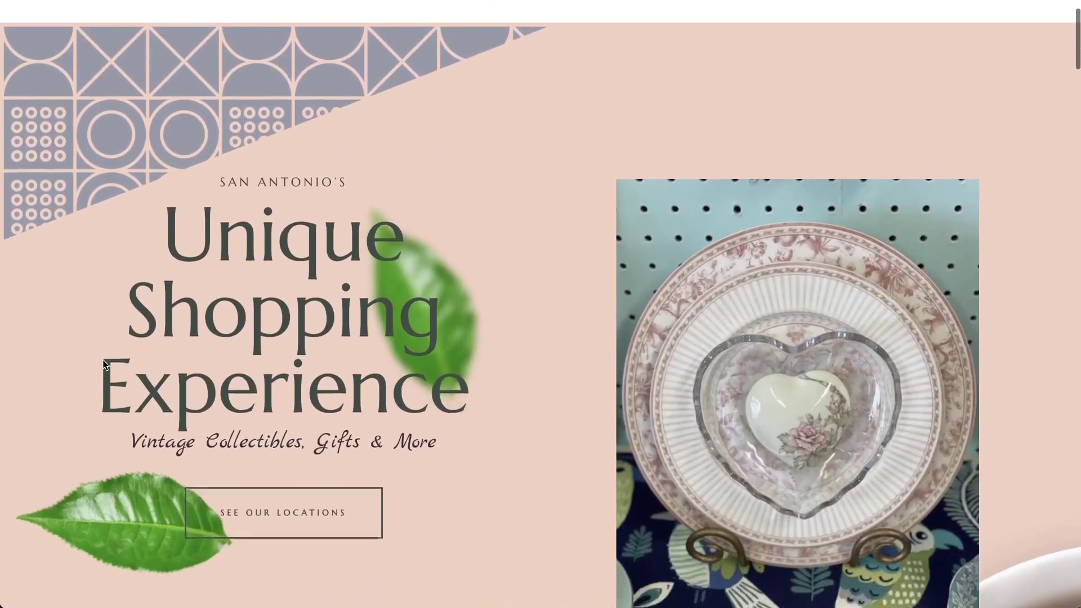
scroll(103, 359, up, 6)
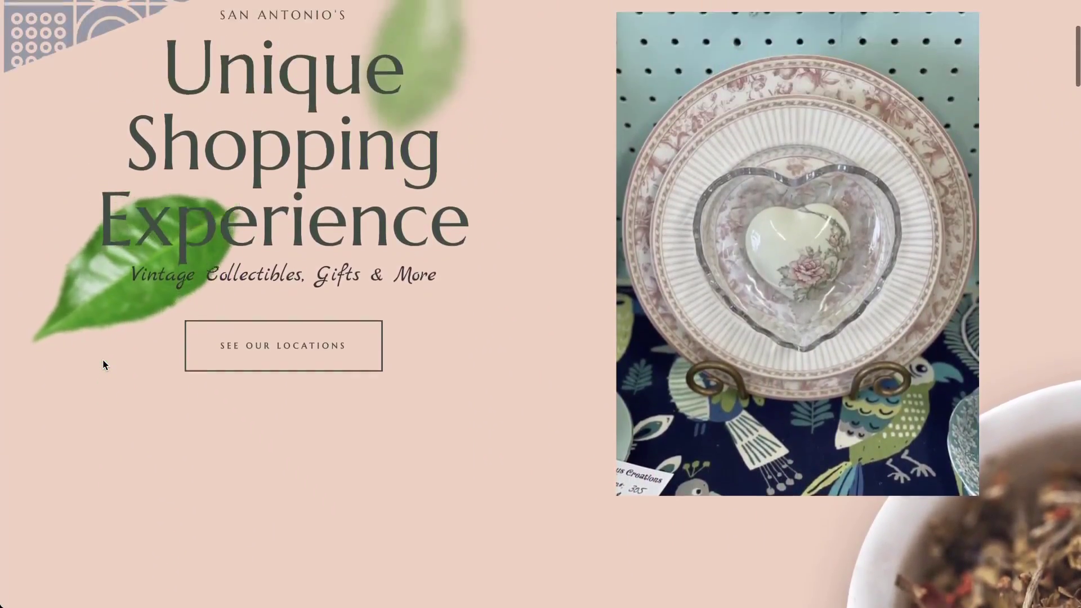
scroll(102, 359, down, 5)
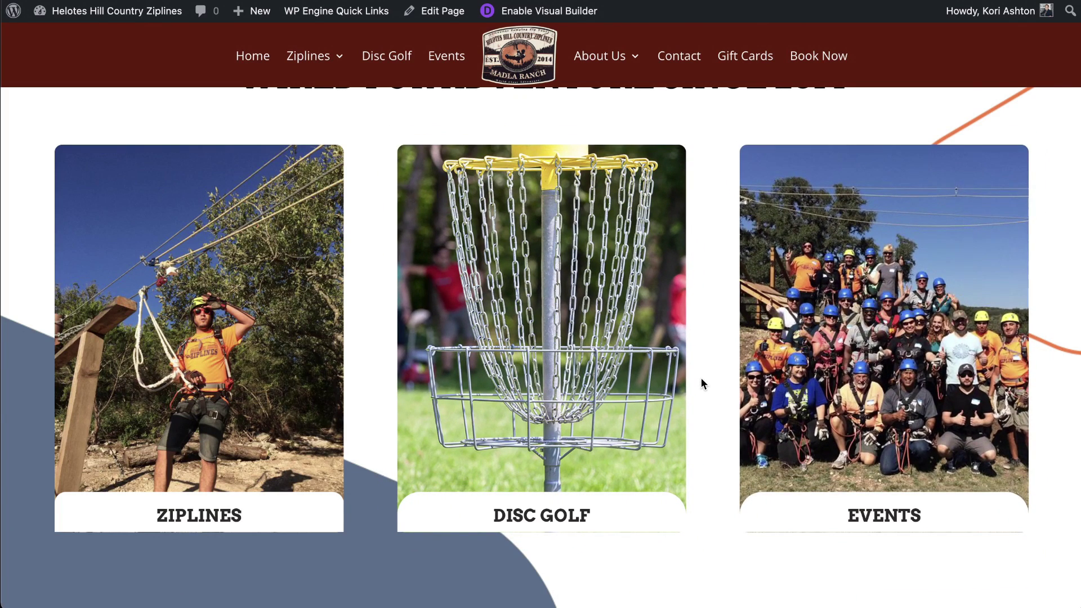
- Scroll through the card section under WIRED FOR ADVENTURE SINCE 2014
scroll(702, 379, down, 3)
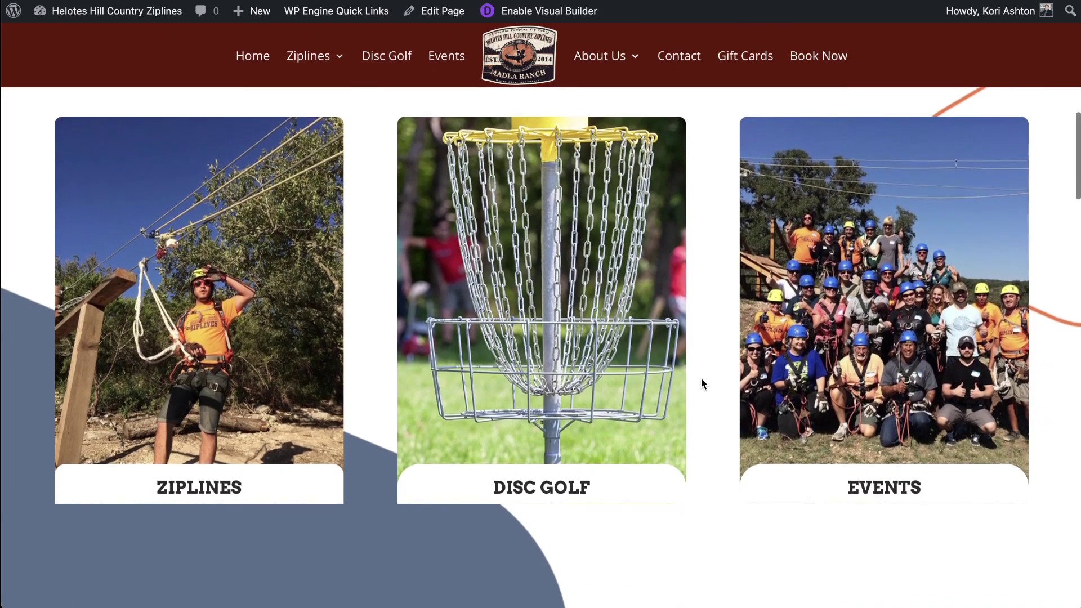
scroll(702, 379, up, 5)
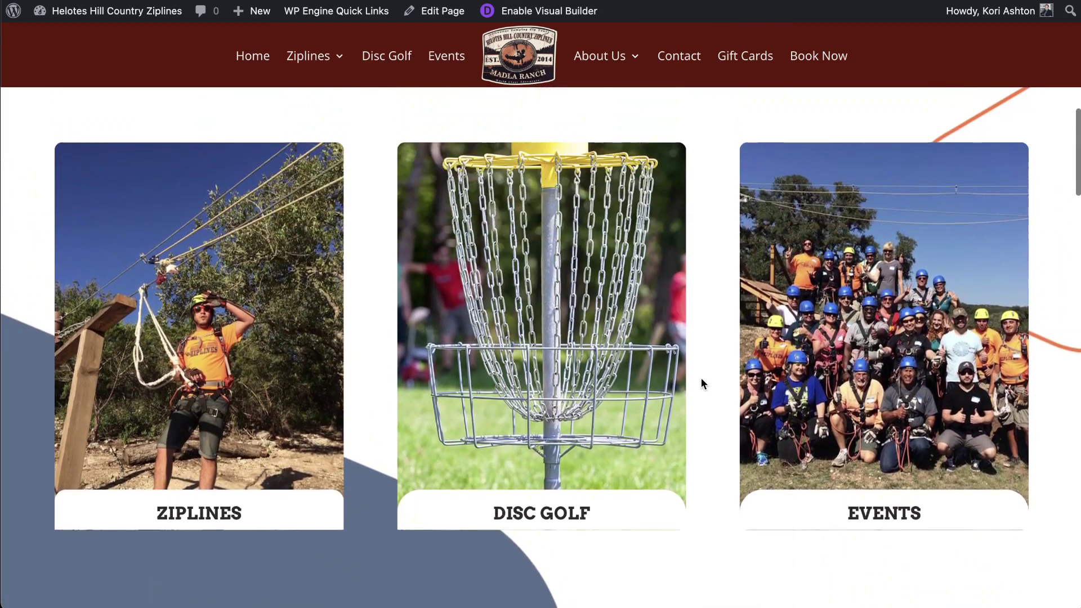
scroll(701, 383, down, 1)
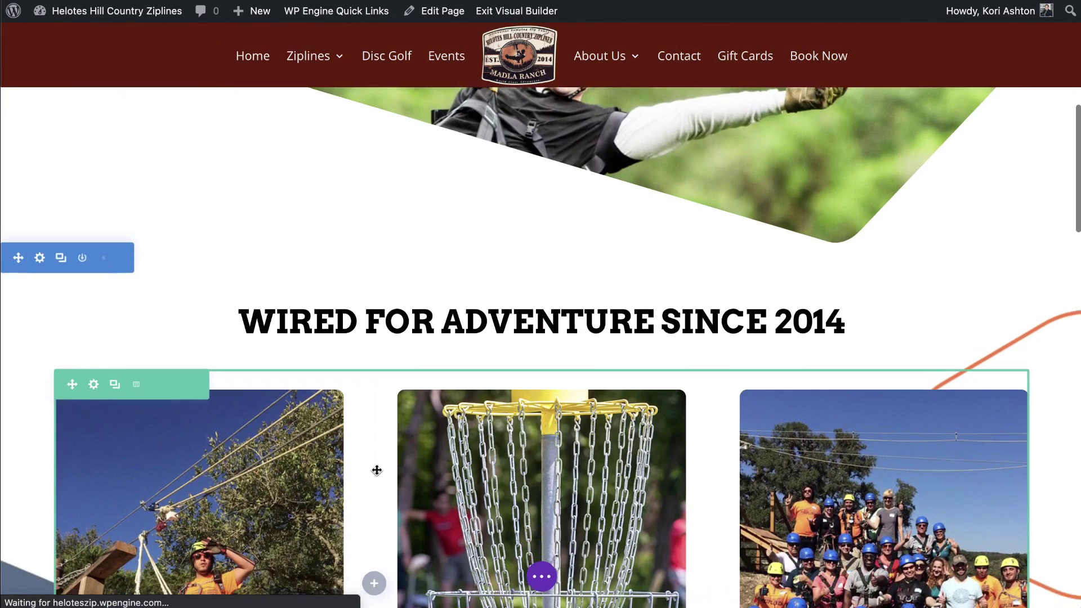
- Add a three-column row below the cards with an Image module in column one
scroll(376, 471, down, 5)
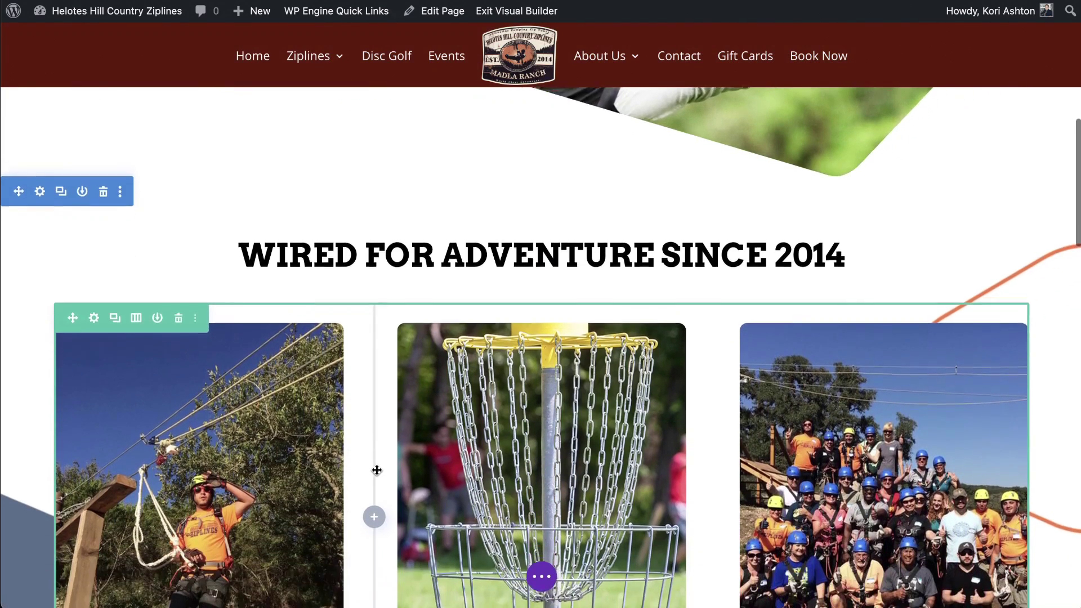
scroll(376, 471, down, 1)
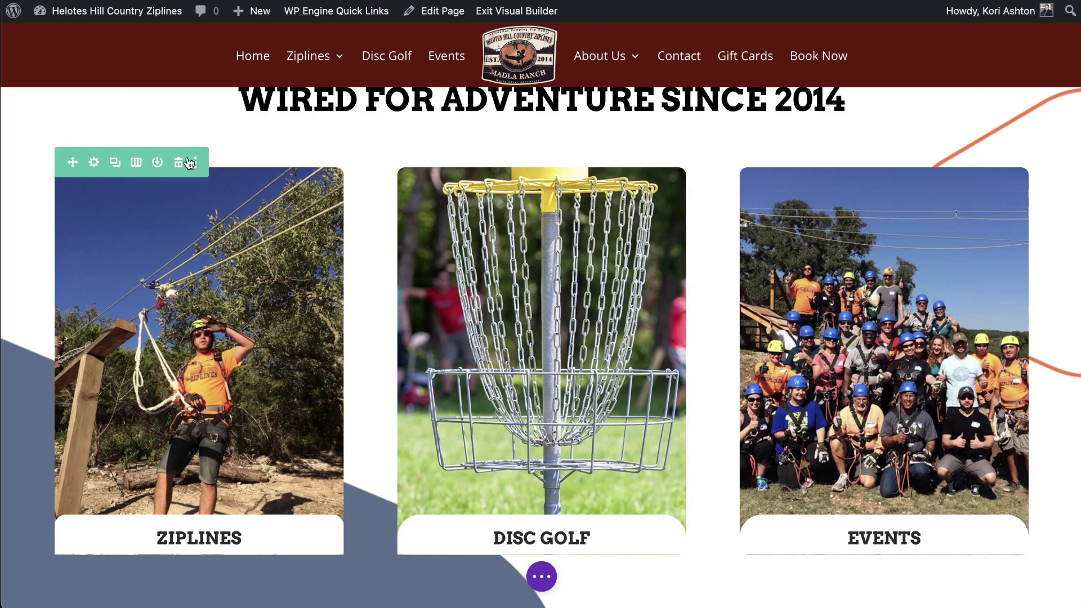
click(116, 164)
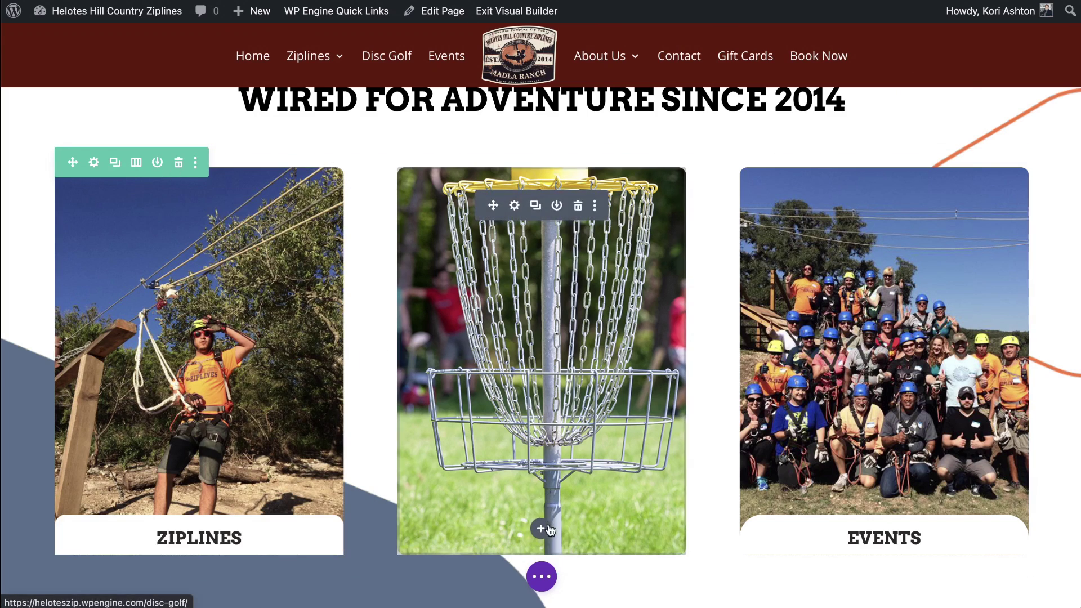
scroll(541, 509, down, 1)
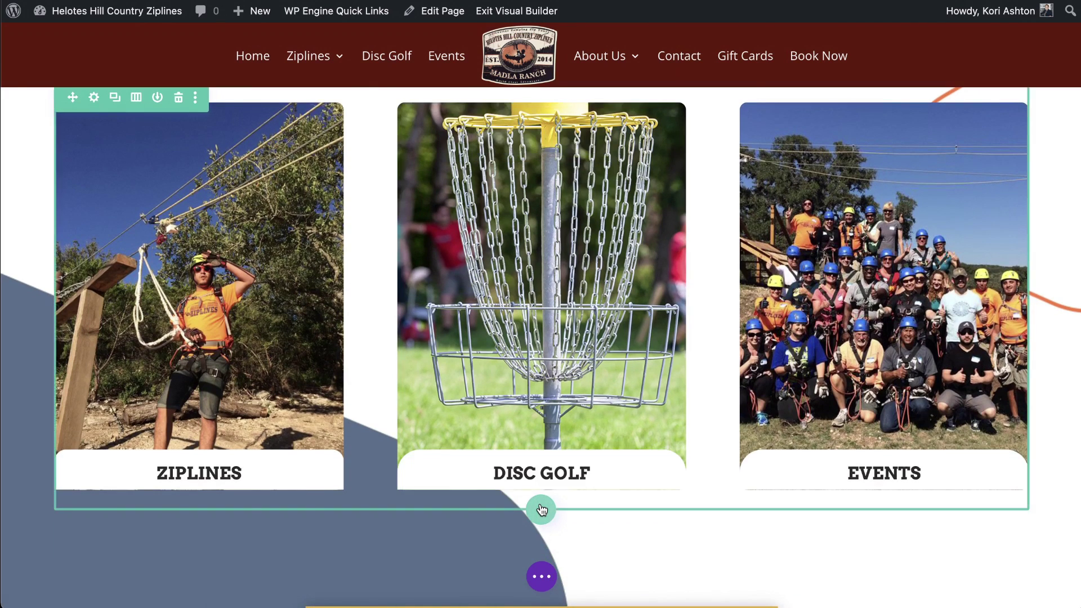
click(541, 508)
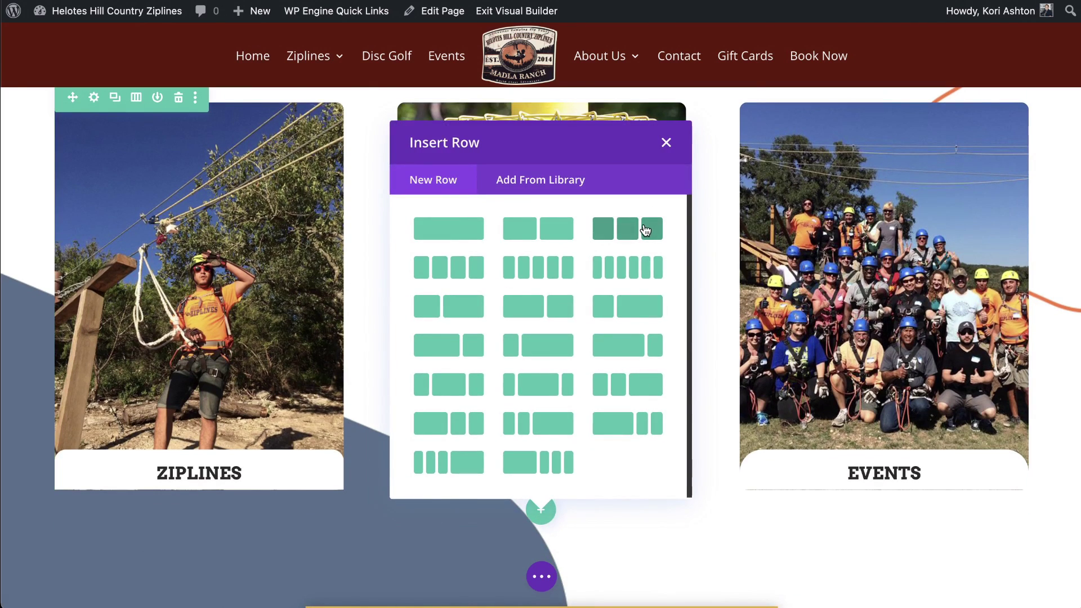
click(646, 230)
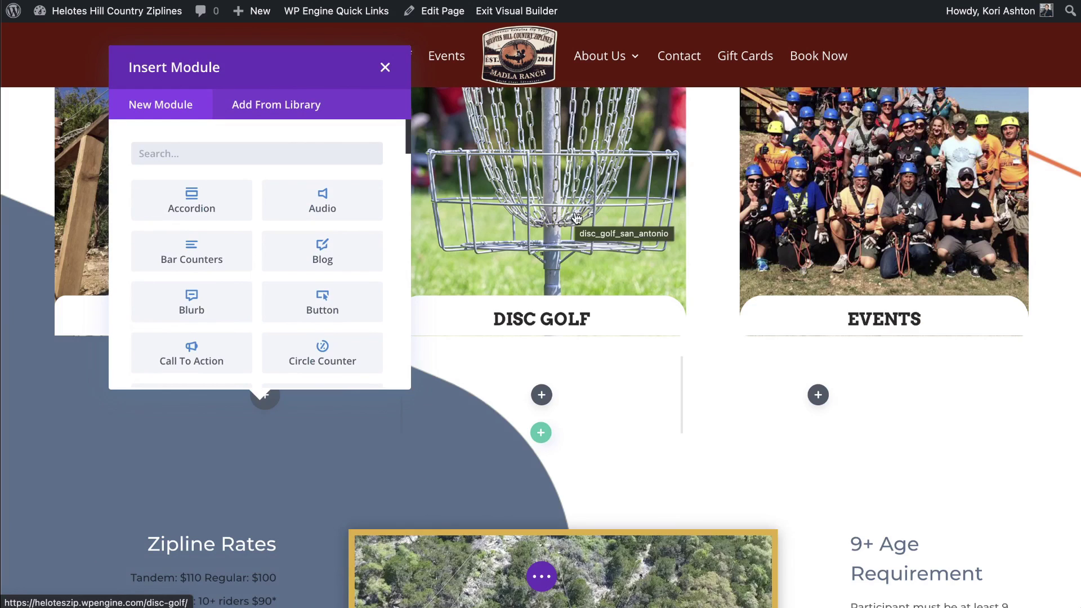
text(image)
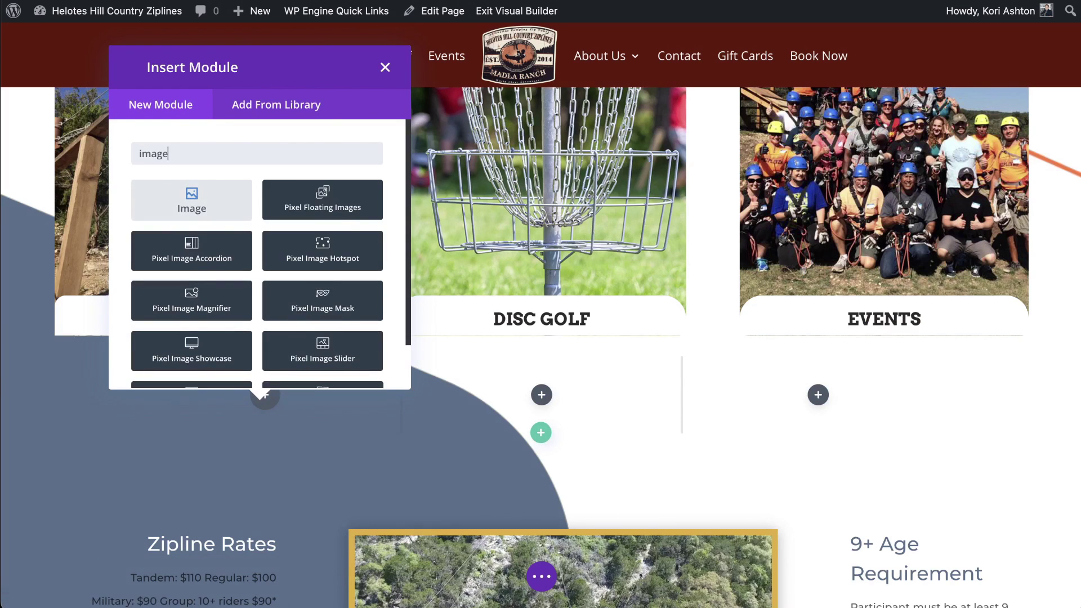
click(194, 202)
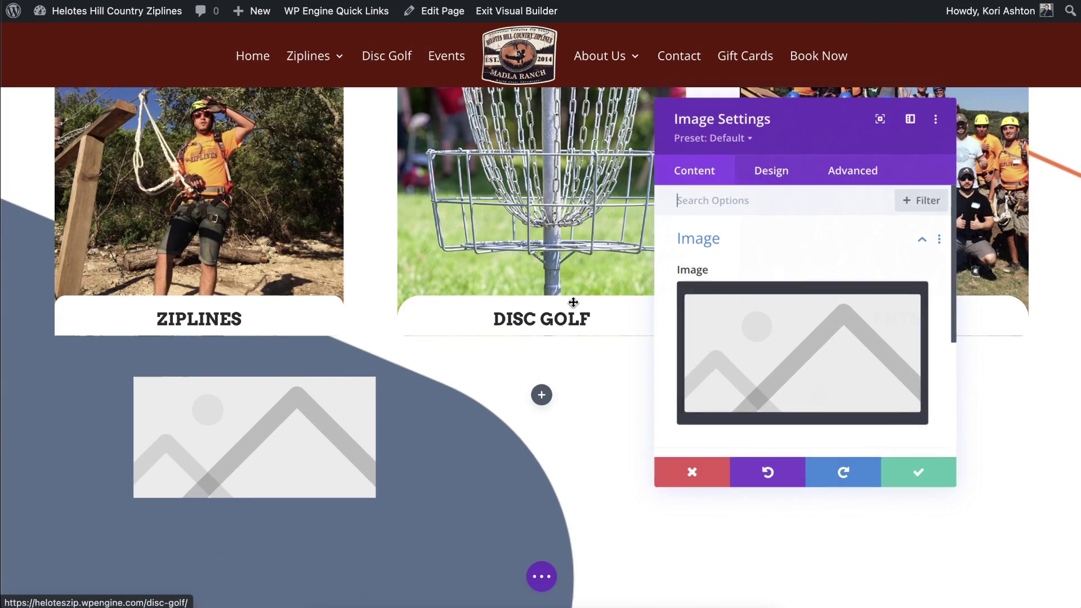
- Insert ziplining_san_antonio.jpg from the Media Library into the first-column image module
click(767, 369)
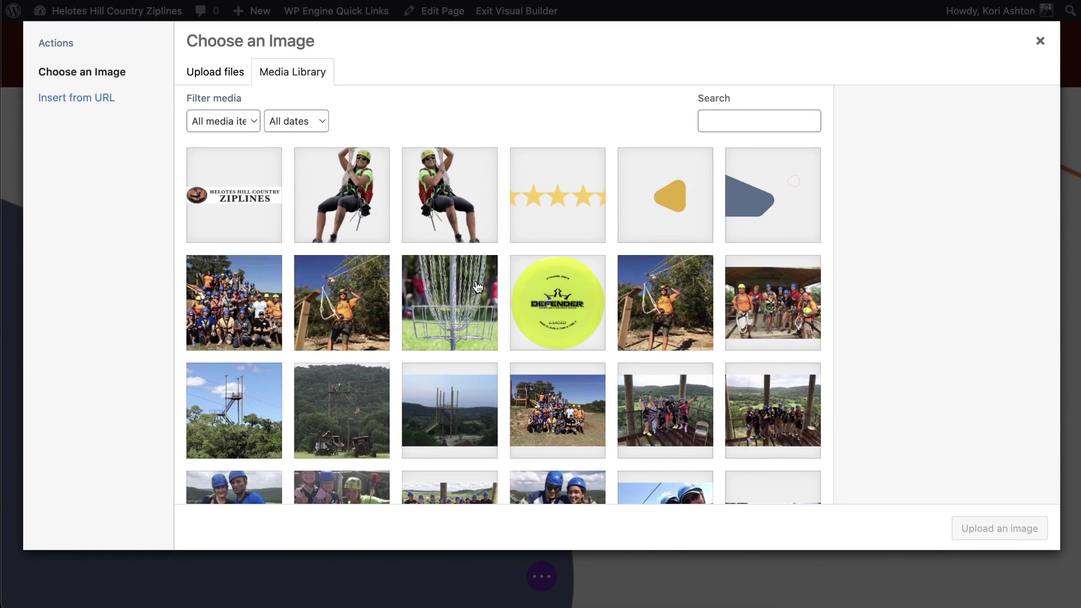
scroll(480, 396, down, 10)
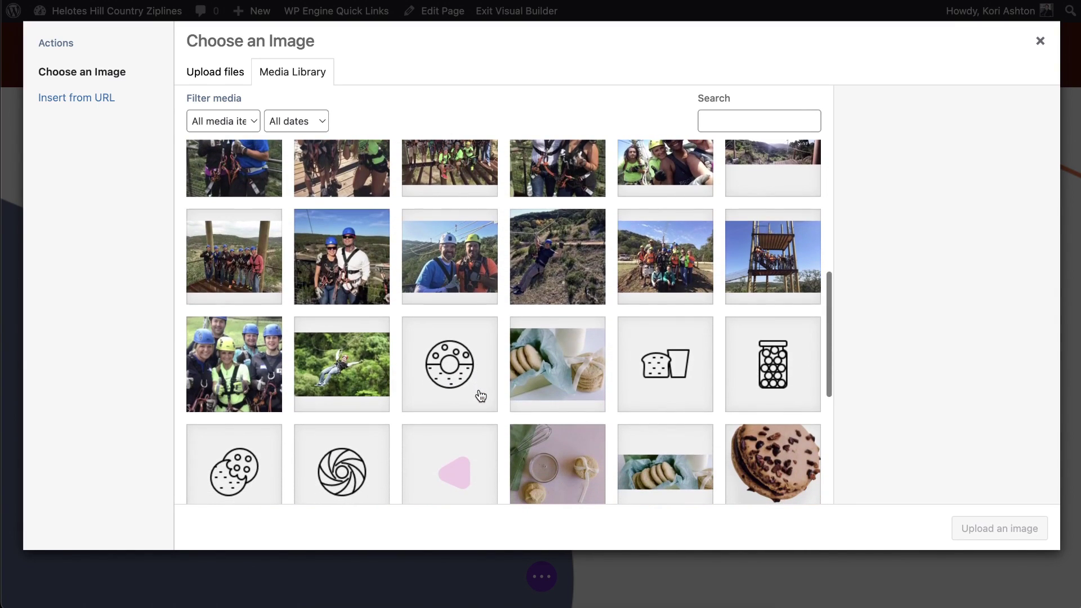
scroll(482, 338, down, 3)
scroll(483, 336, up, 7)
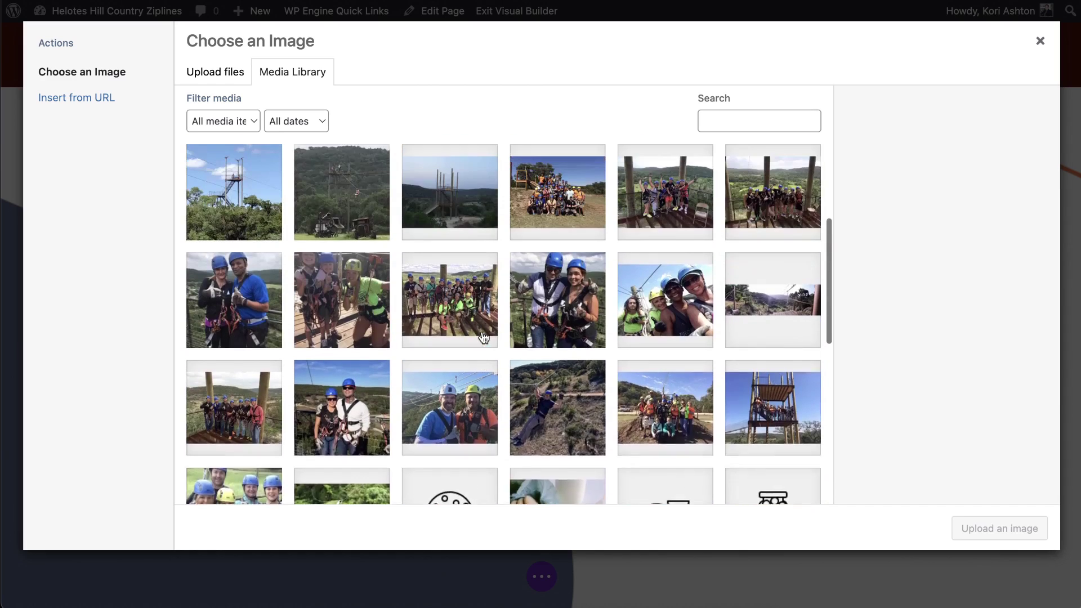
scroll(483, 338, up, 5)
click(374, 239)
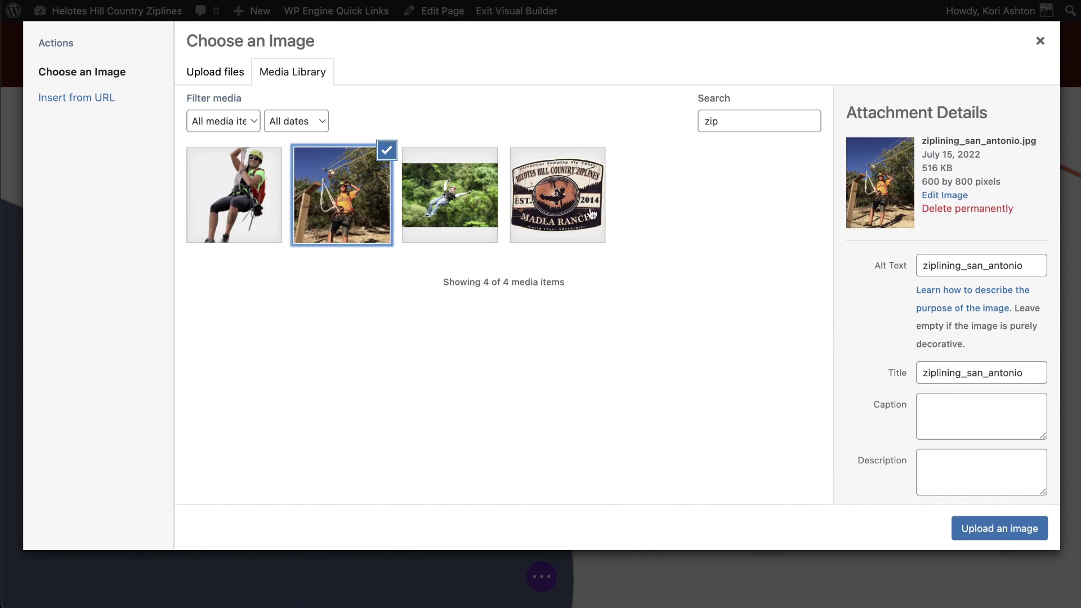
click(1002, 527)
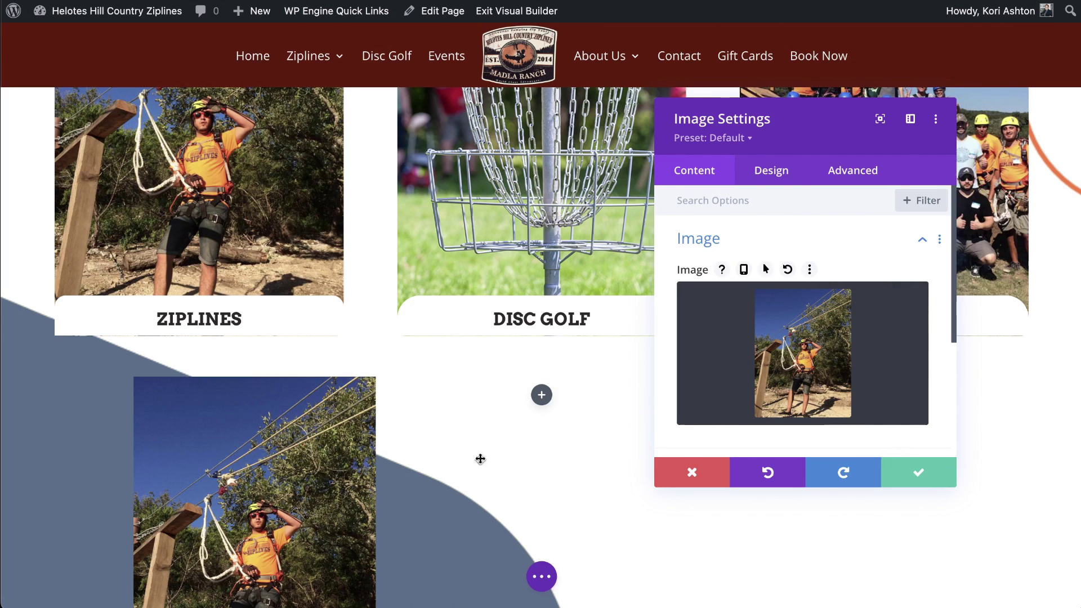
scroll(403, 507, down, 5)
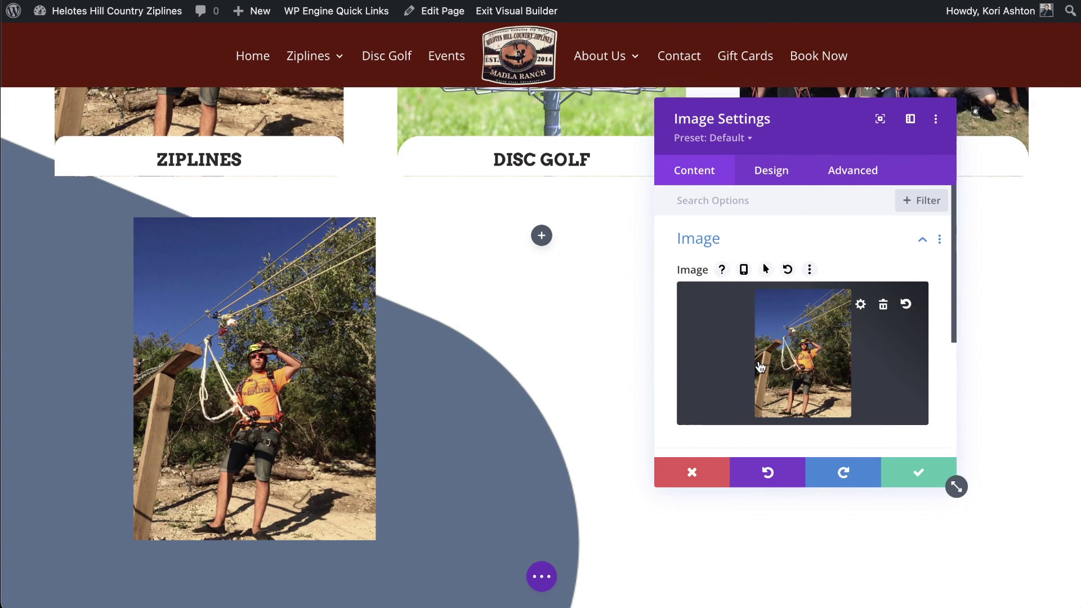
- Reopen the image module's settings and scroll its Design options down to Transform
key(Escape)
scroll(239, 241, down, 2)
click(228, 210)
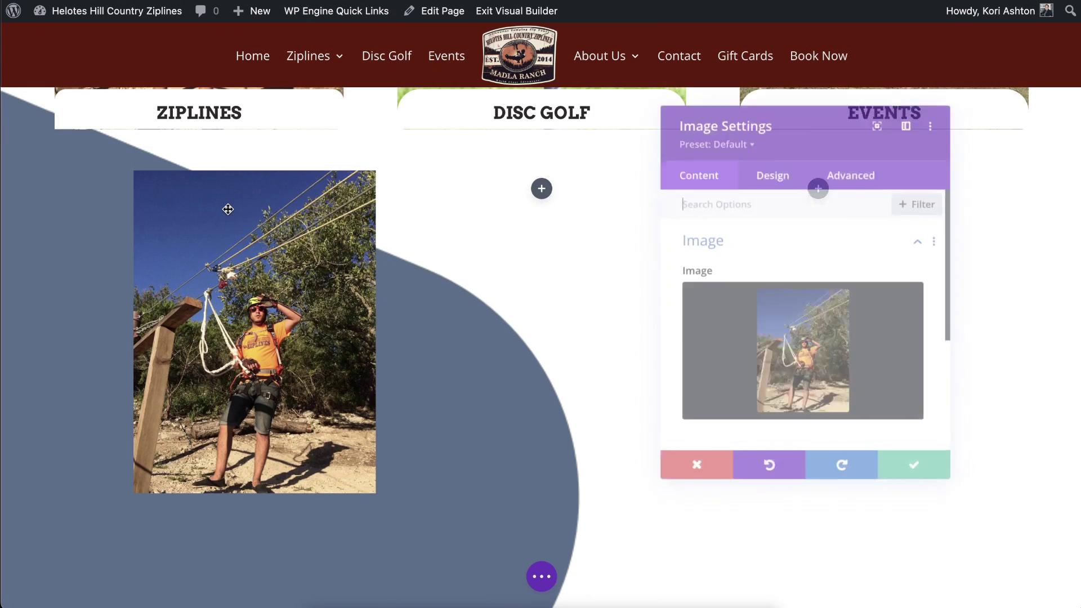
scroll(725, 258, down, 1)
scroll(725, 258, up, 1)
click(780, 185)
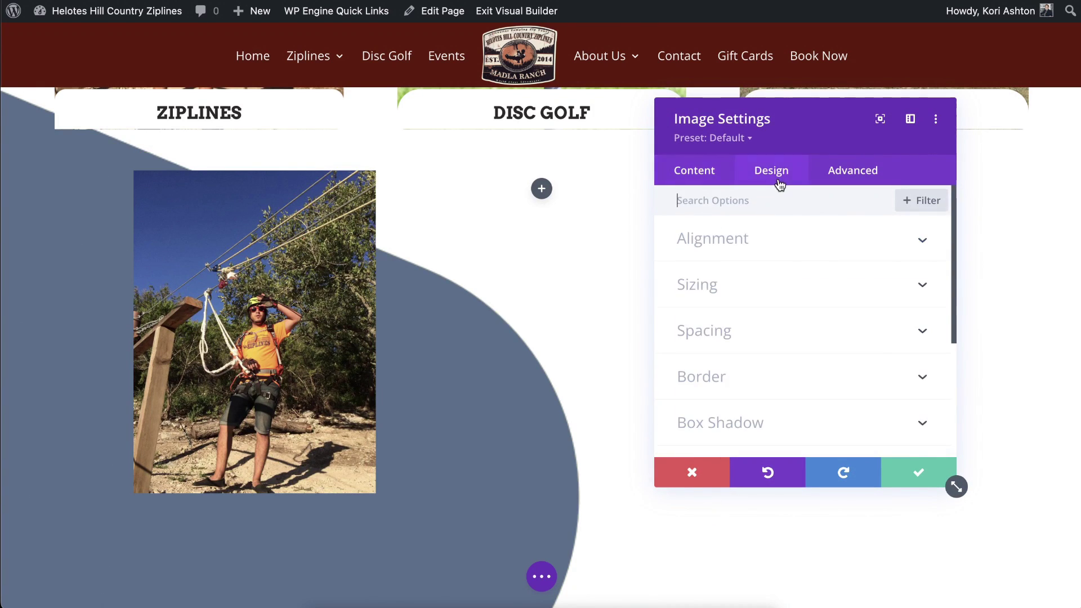
scroll(778, 319, down, 7)
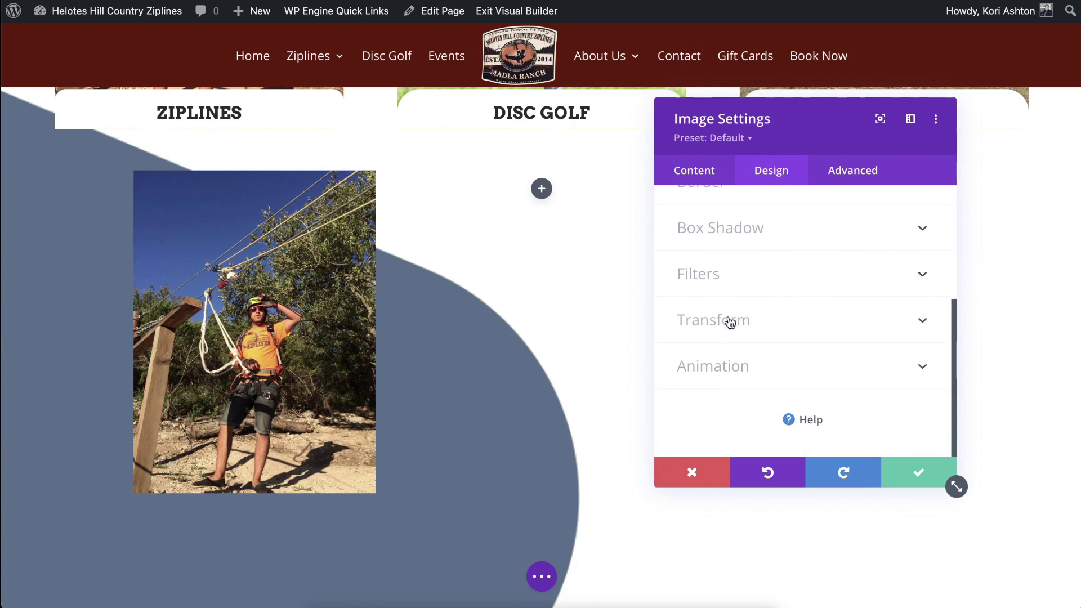
- Expand Transform and enable a separate hover state for the image's transform
click(723, 322)
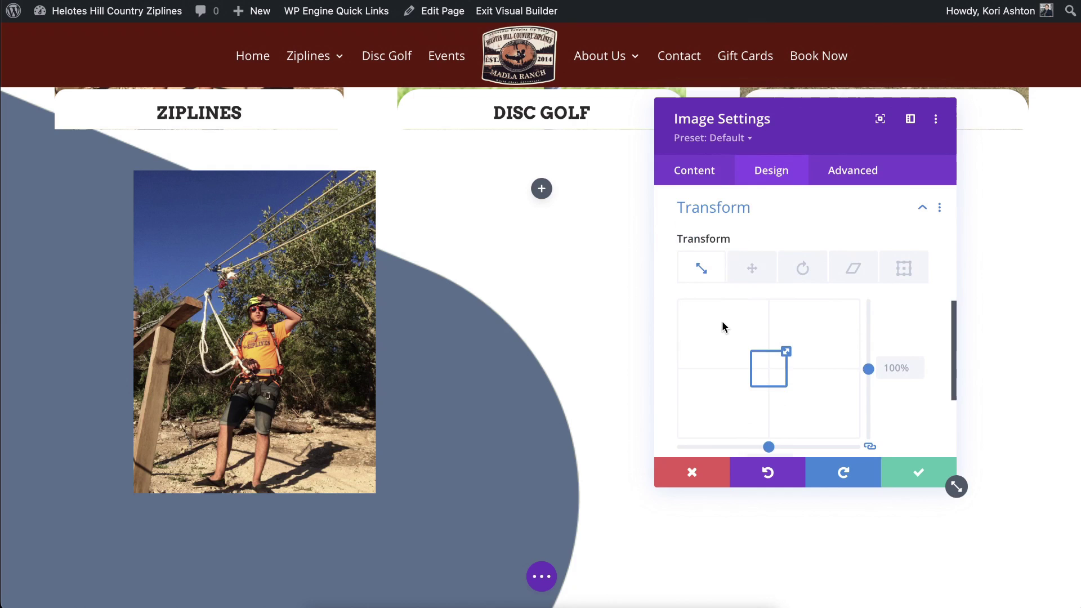
drag(799, 122, 681, 123)
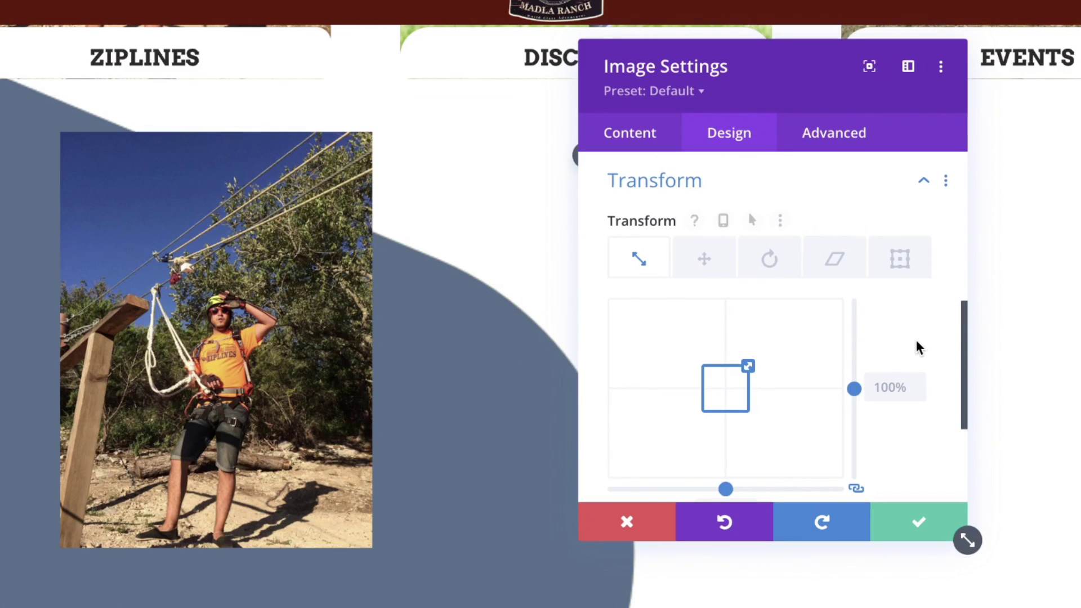
click(752, 221)
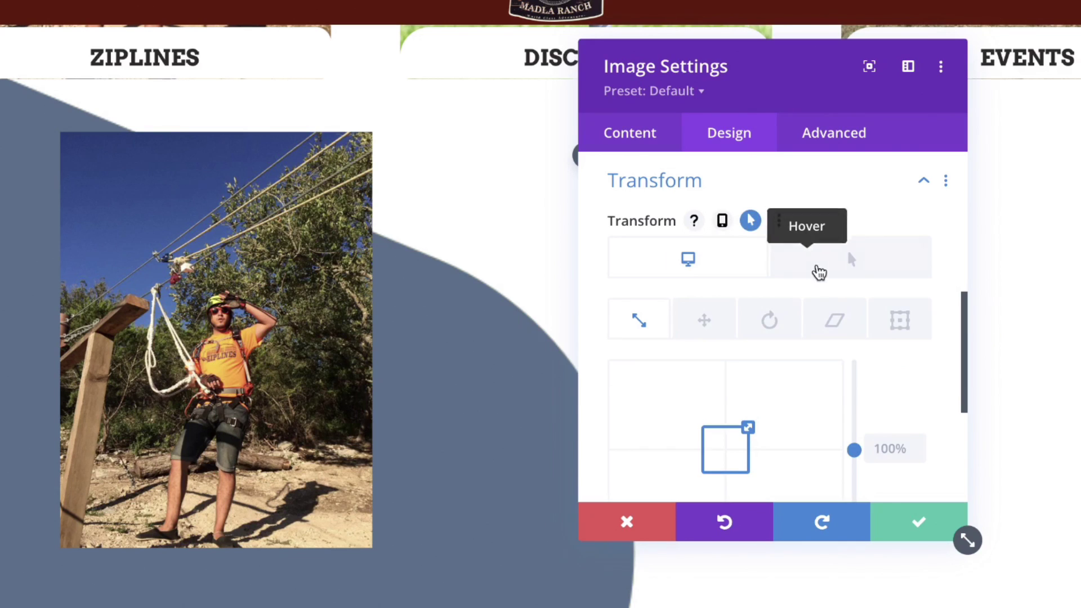
click(840, 272)
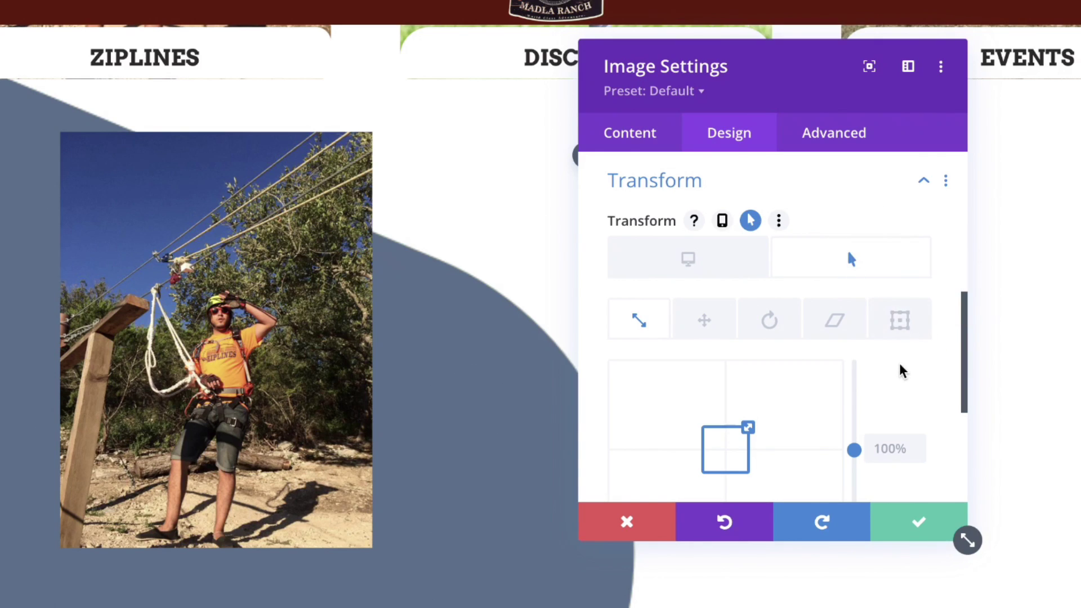
click(696, 264)
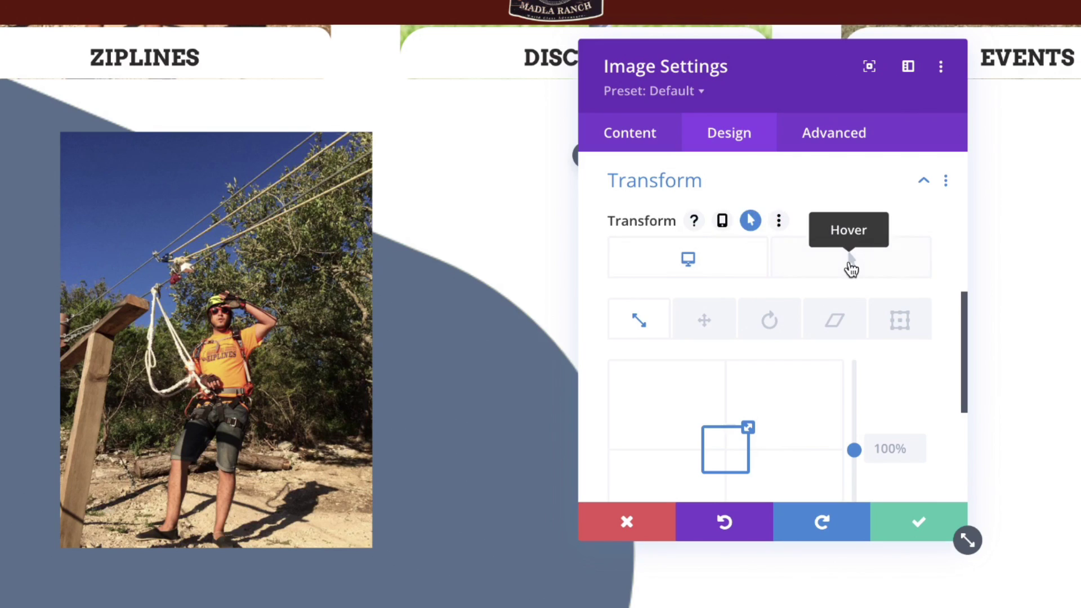
click(852, 268)
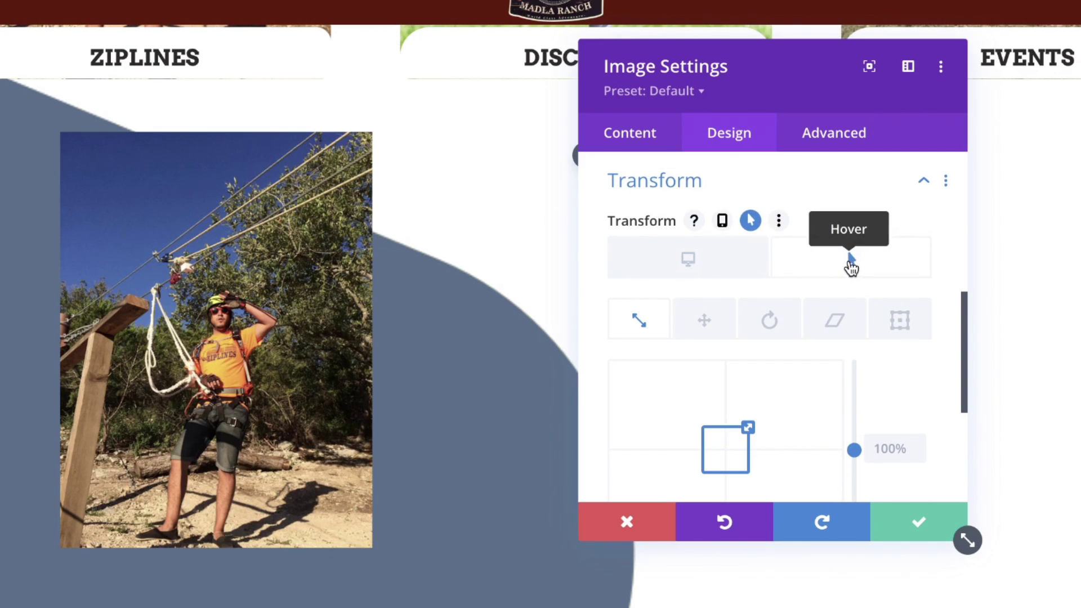
- Set the hover Scale to 110% and save the image settings
scroll(882, 400, down, 3)
scroll(883, 400, up, 1)
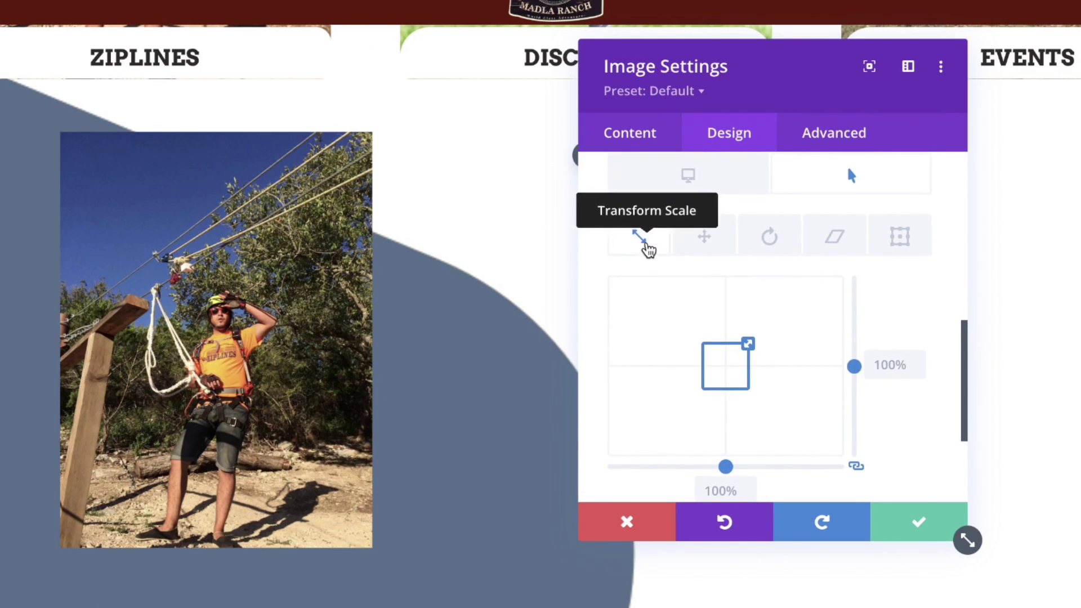
scroll(878, 389, up, 1)
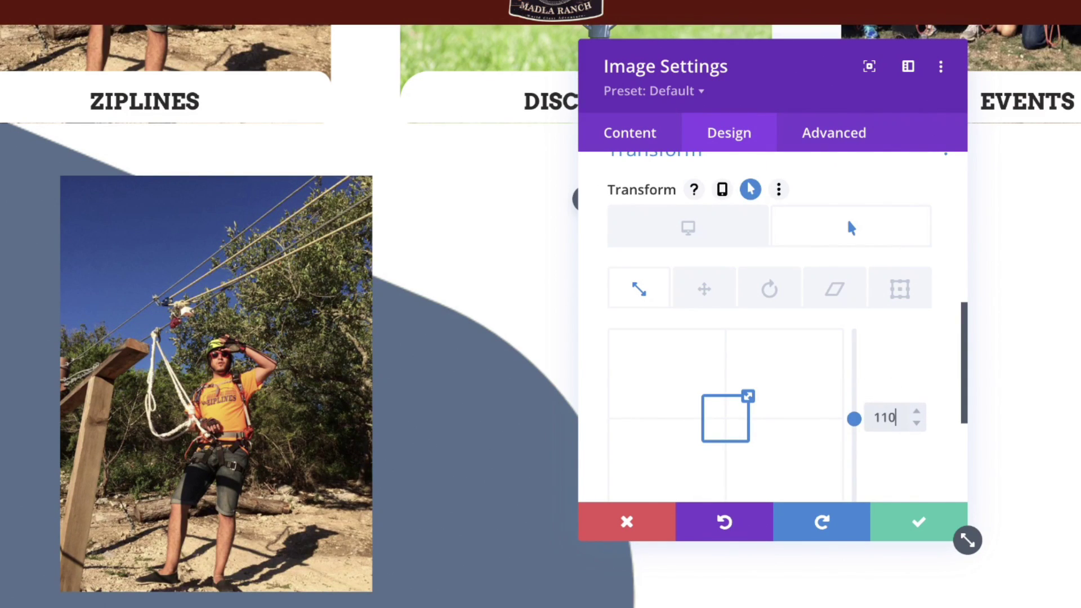
key(Return)
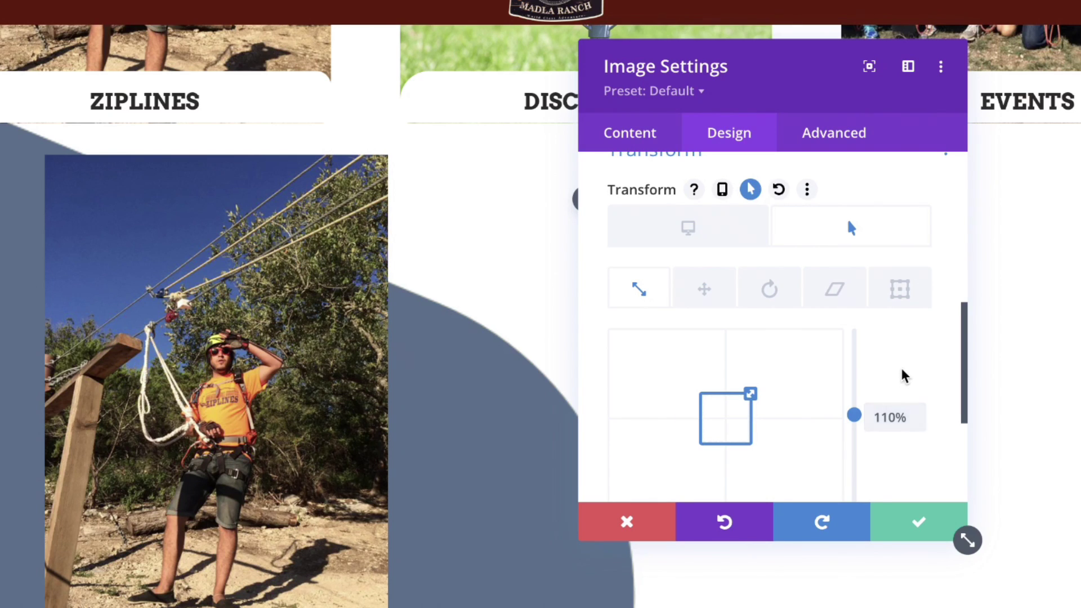
scroll(905, 376, down, 2)
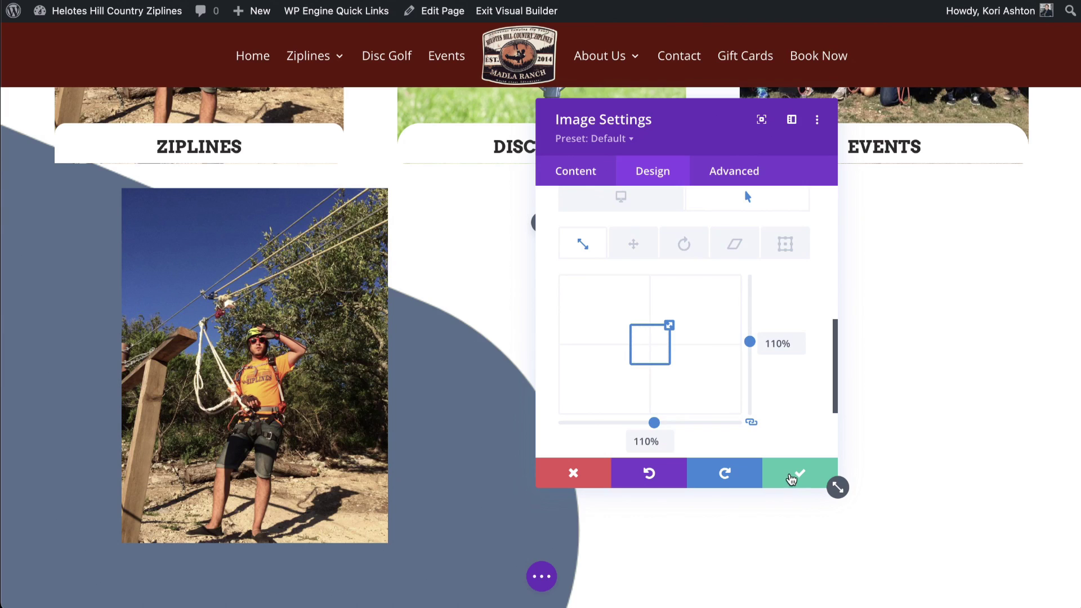
click(794, 475)
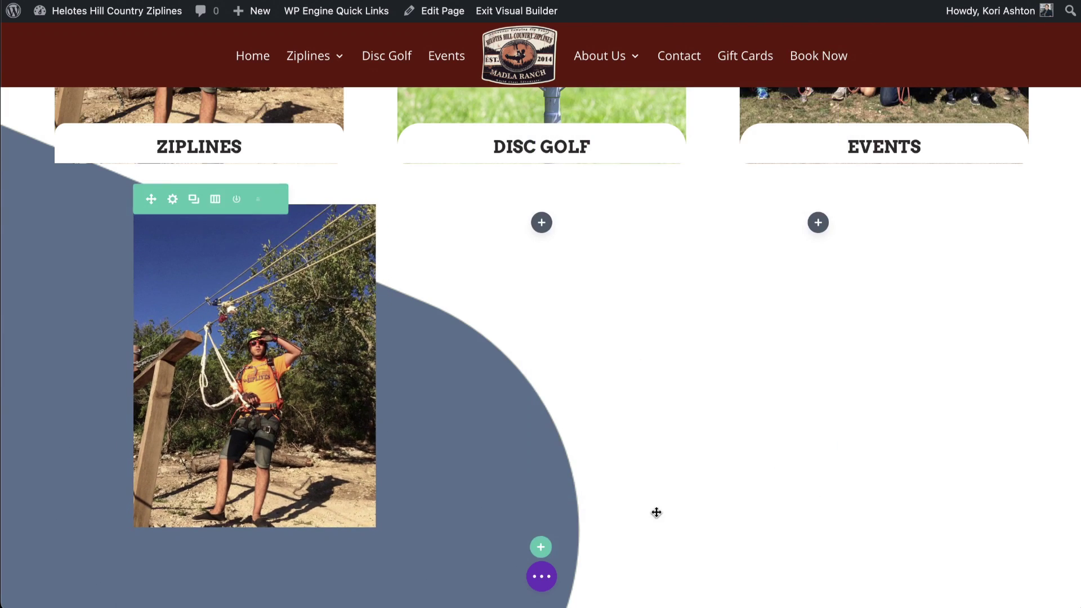
- Save the page changes and exit the Visual Builder to the live page
click(543, 578)
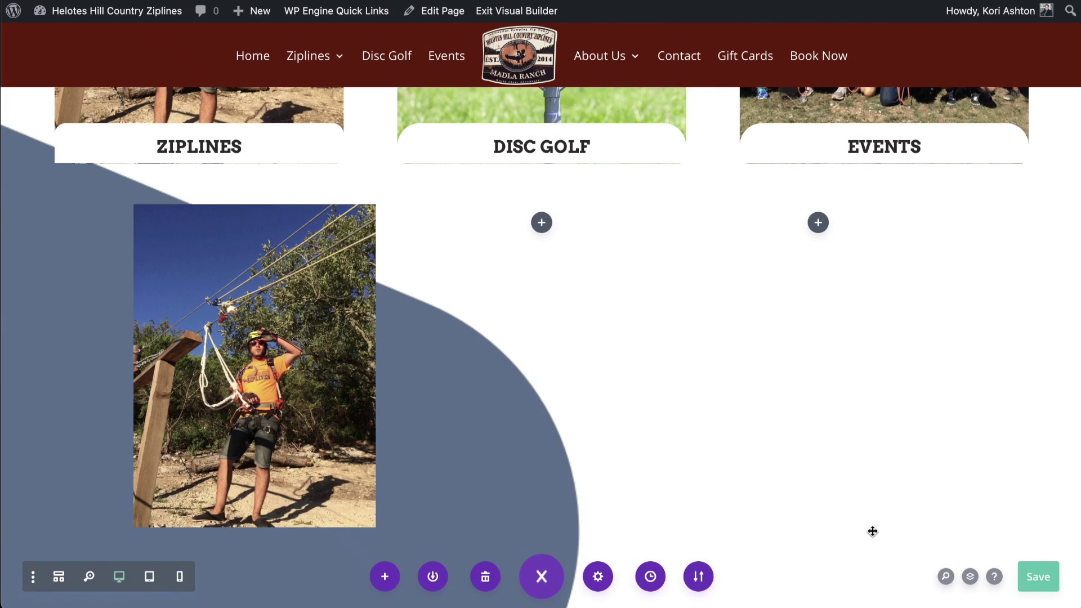
click(1039, 586)
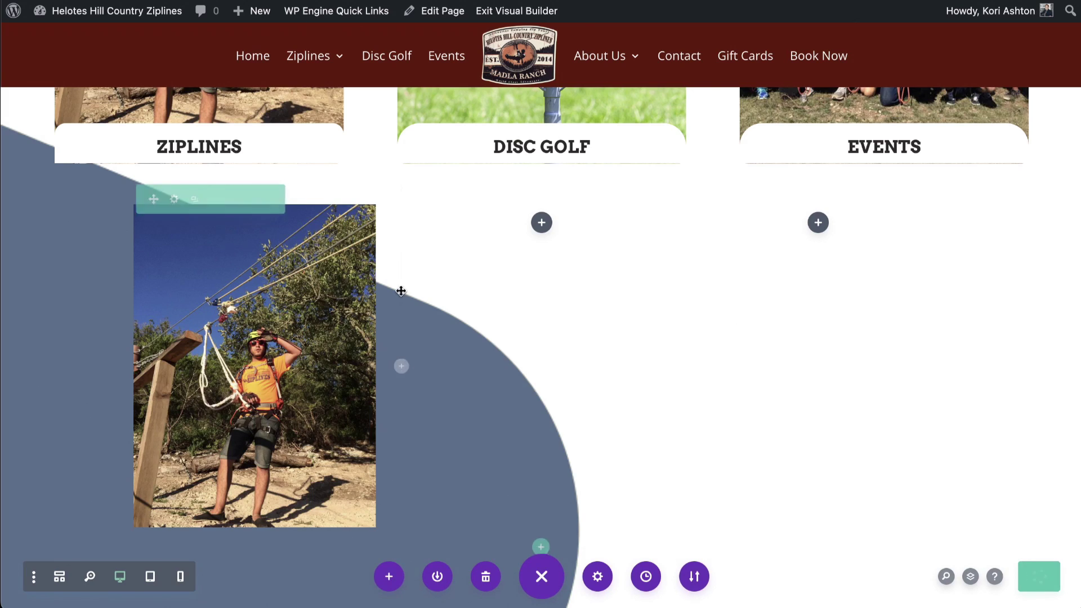
click(506, 24)
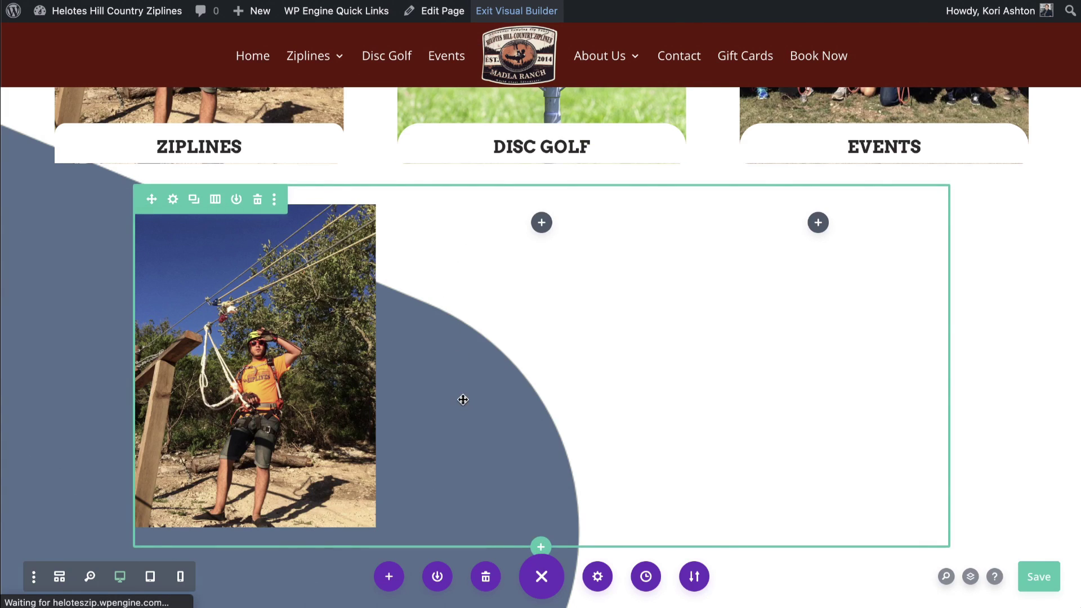
scroll(460, 444, down, 10)
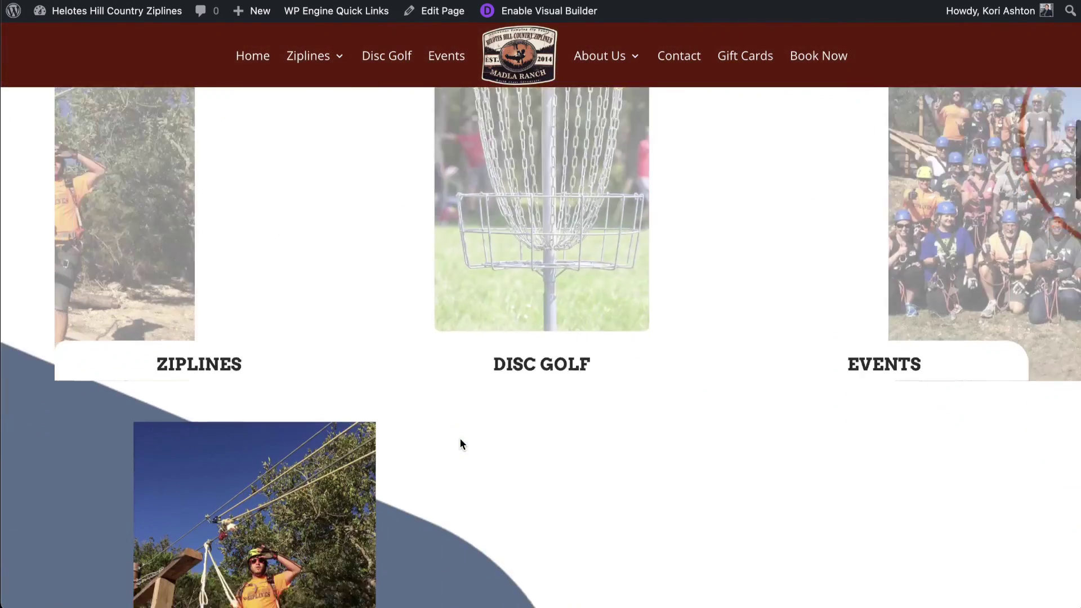
- Scroll the live page to check the hover zoom on the Ziplines, Disc Golf and Events cards
scroll(461, 444, down, 4)
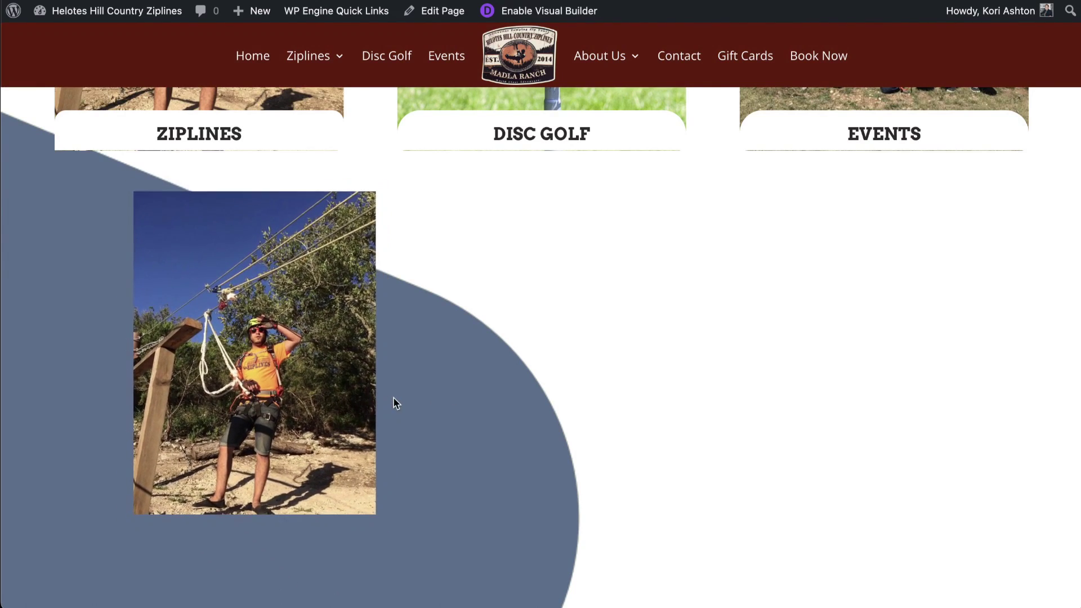
scroll(459, 363, up, 6)
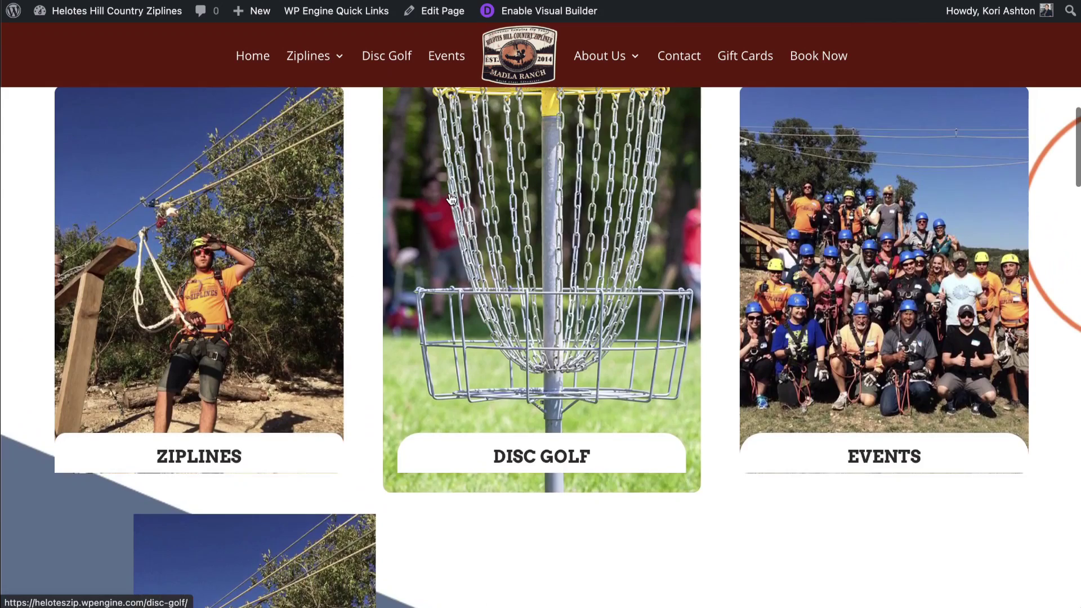
scroll(452, 198, up, 2)
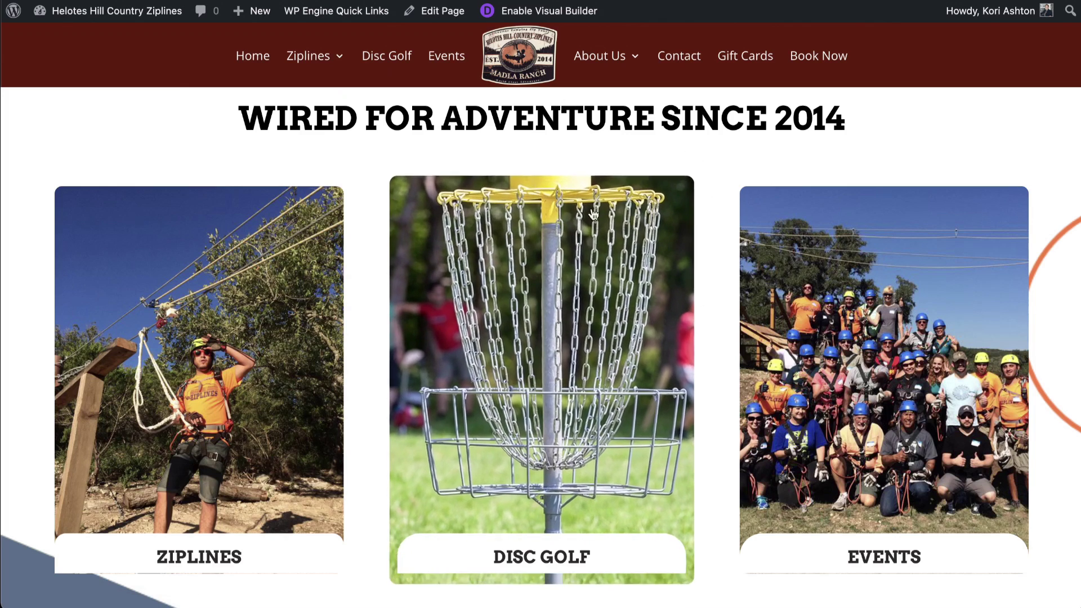
scroll(507, 379, down, 2)
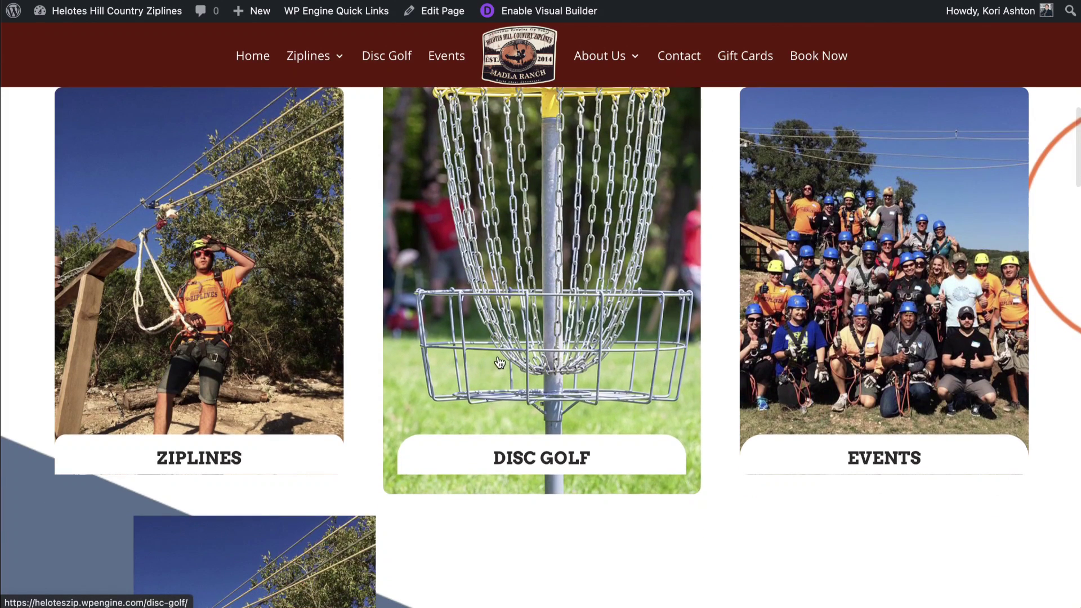
scroll(468, 338, up, 1)
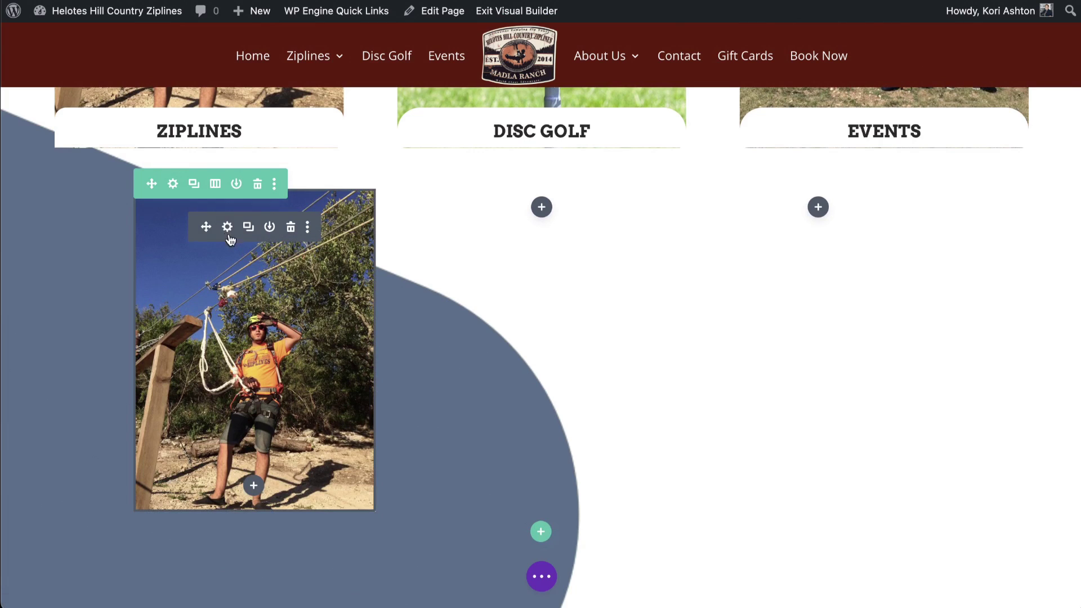
- Set the Ziplines image's Border rounded corners to 20px on all sides
click(228, 232)
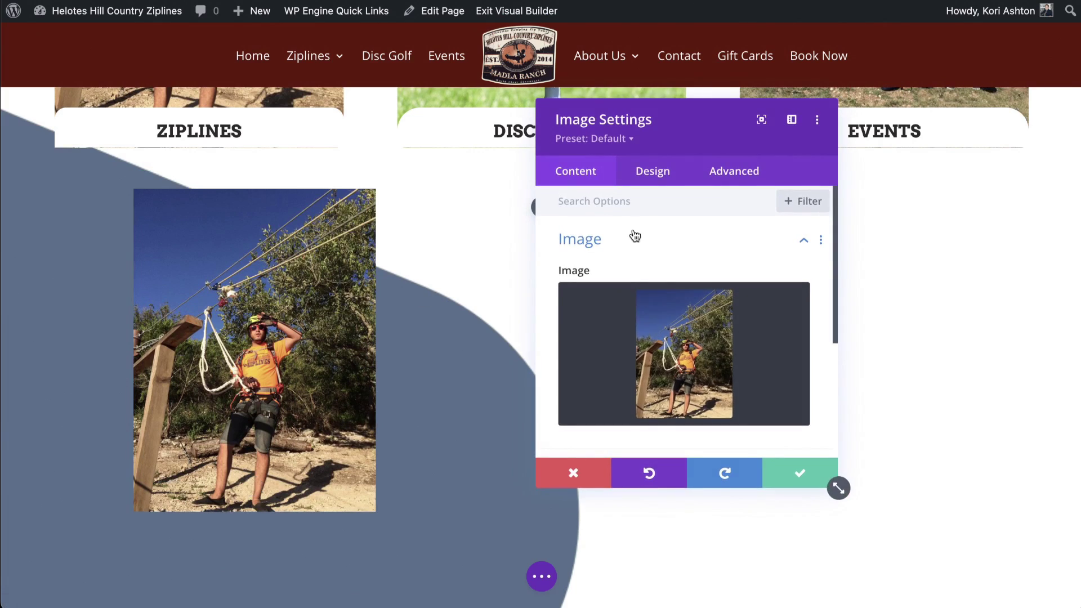
click(654, 178)
click(659, 374)
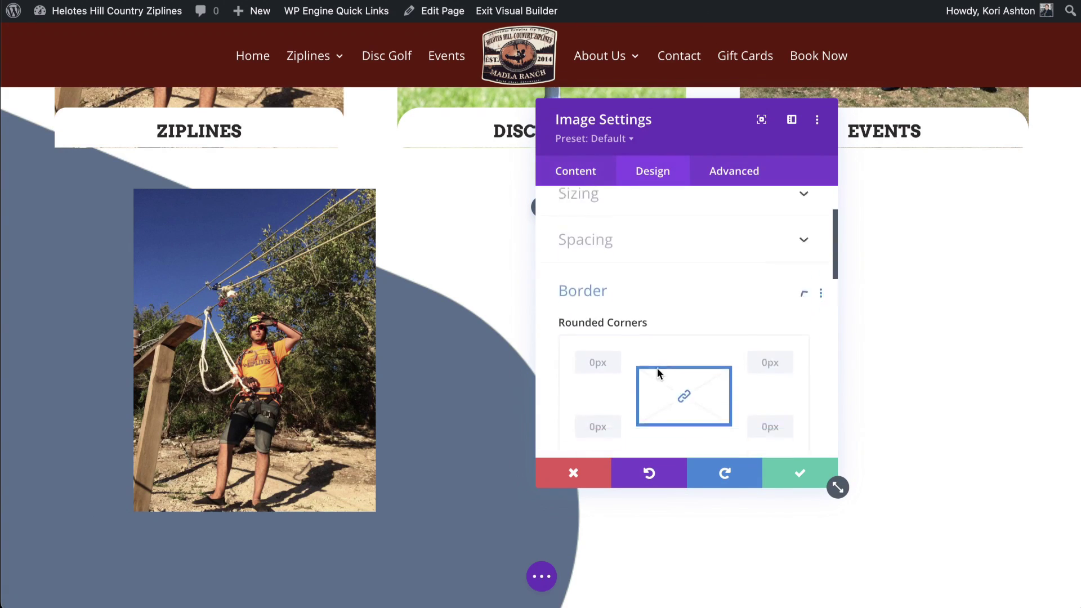
click(586, 279)
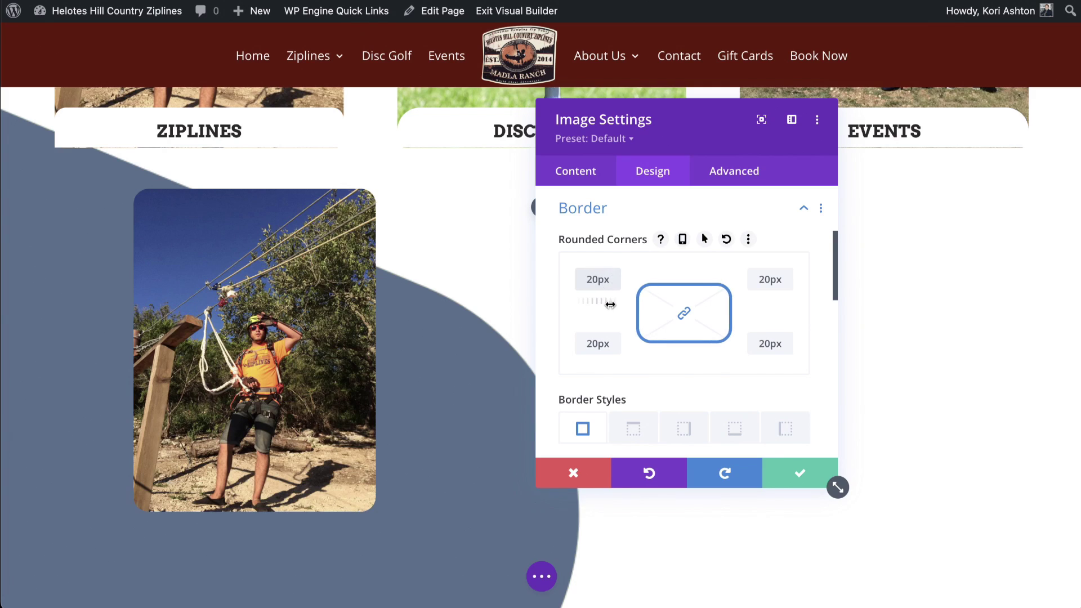
- Apply the rounded corners and paste a copy of the Ziplines image into the Disc Golf column
click(782, 480)
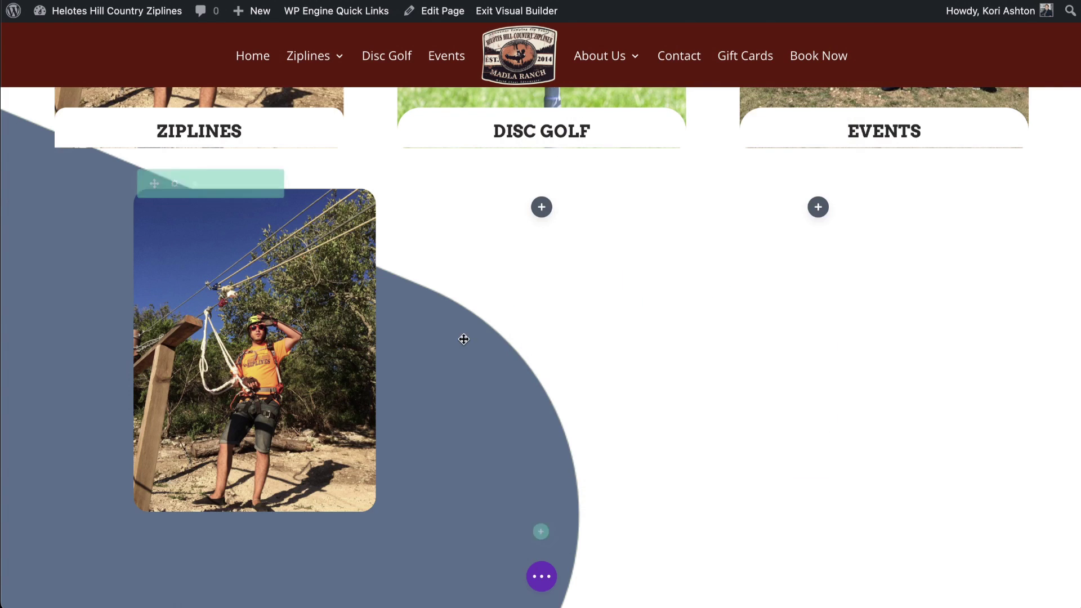
click(248, 226)
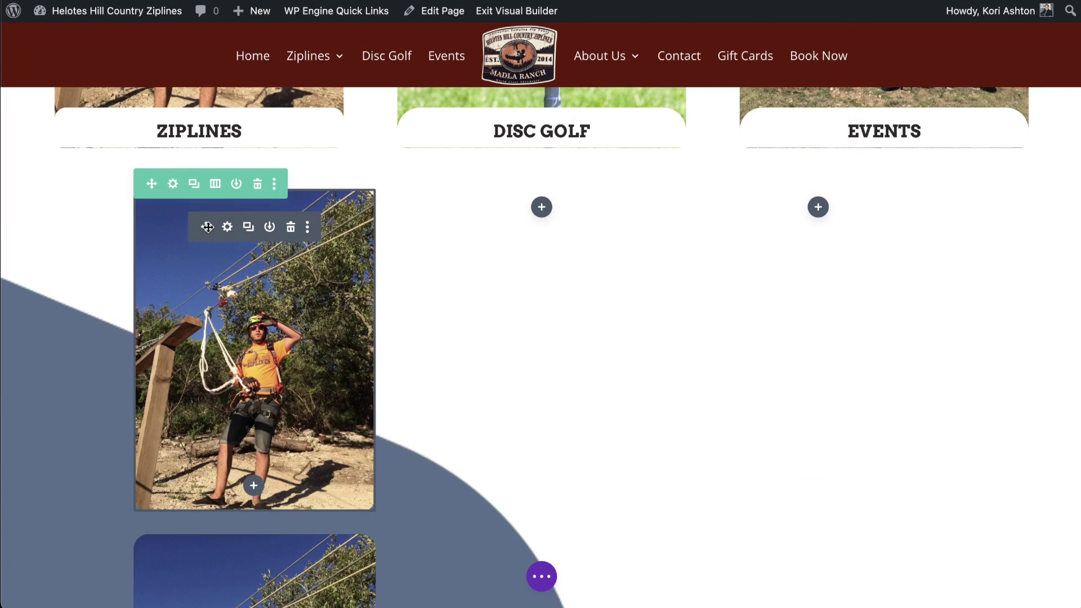
key(ctrl+z)
key(ctrl+v)
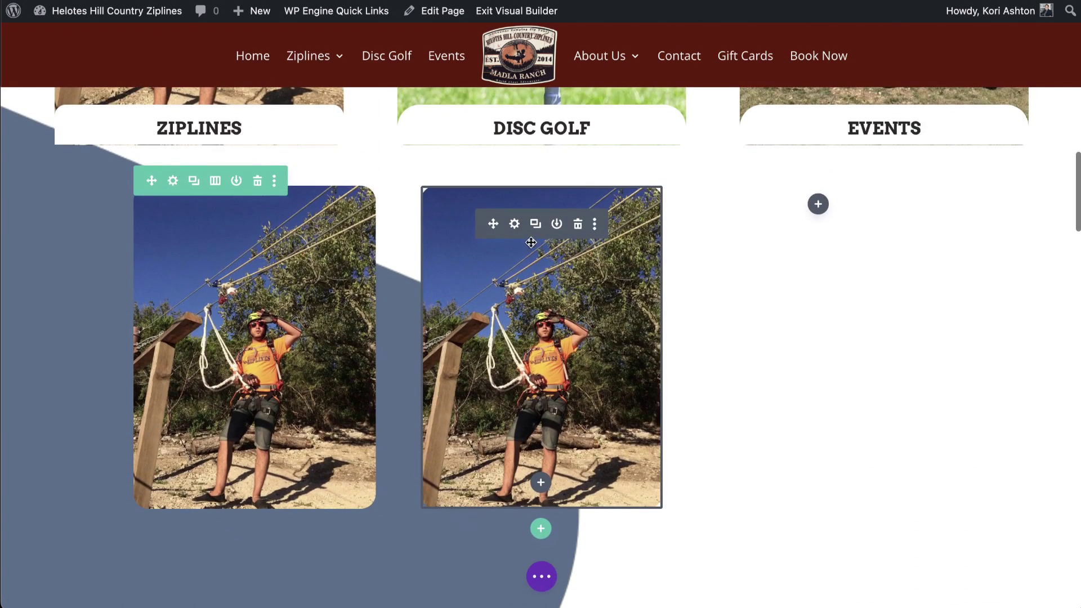
- Replace the copy's photo with disc_golf_san_antonio from the Media Library
click(514, 224)
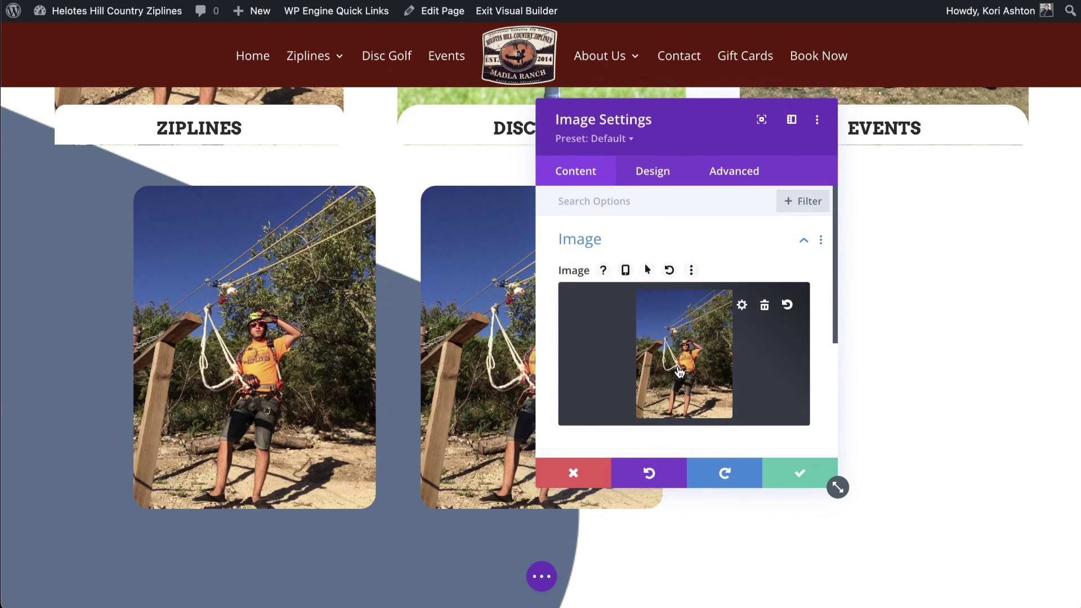
click(680, 370)
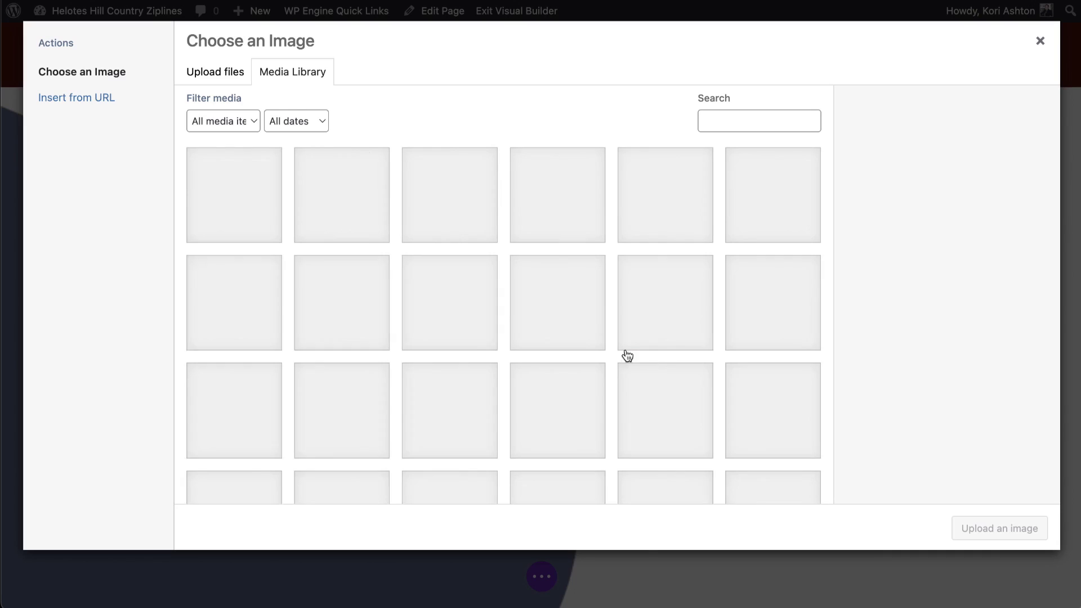
click(468, 328)
scroll(879, 360, down, 10)
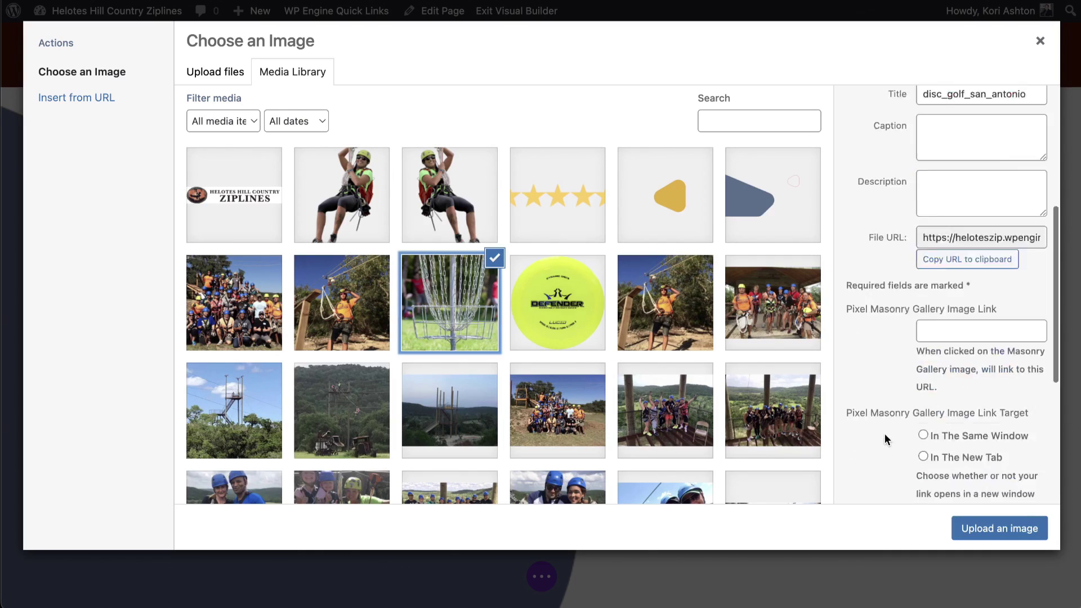
click(969, 534)
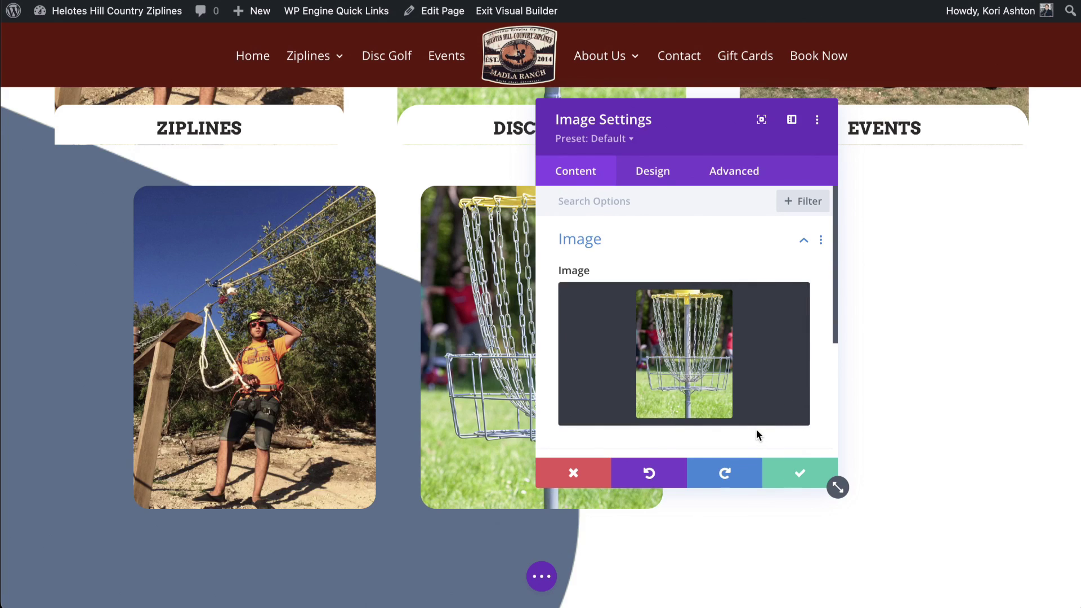
drag(645, 123, 836, 136)
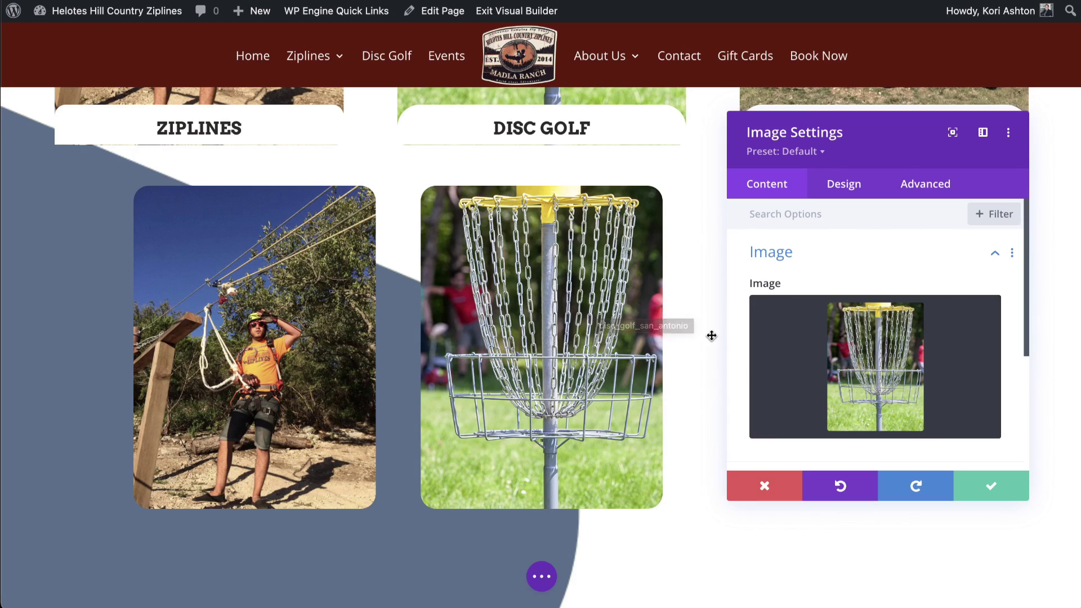
- Confirm the Disc Golf image's Transform hover scale is 110%, then close its settings
click(844, 184)
scroll(834, 366, down, 2)
scroll(825, 394, down, 1)
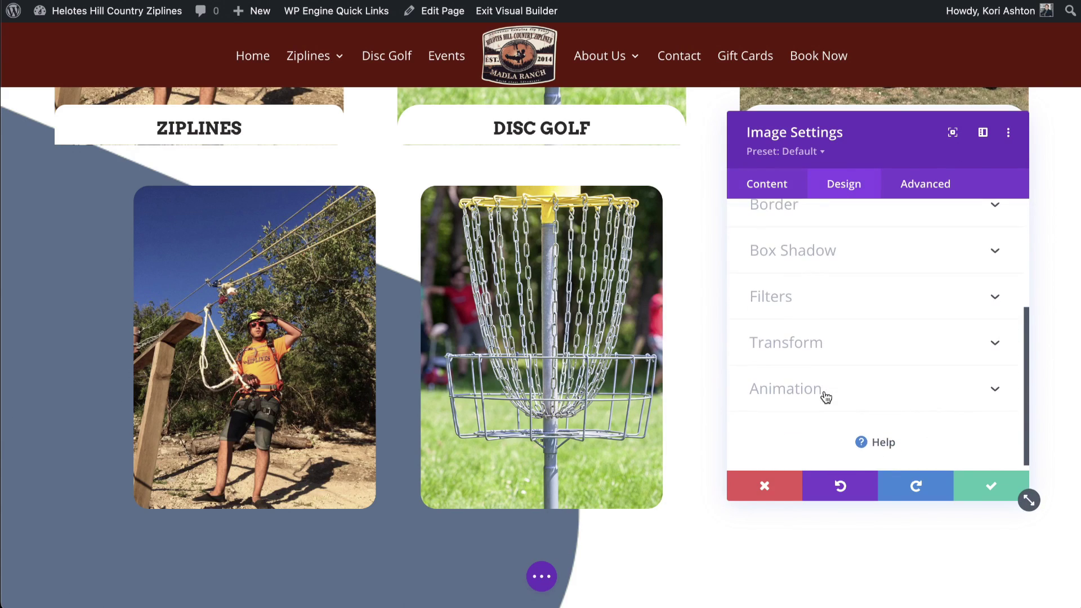
click(811, 345)
click(947, 293)
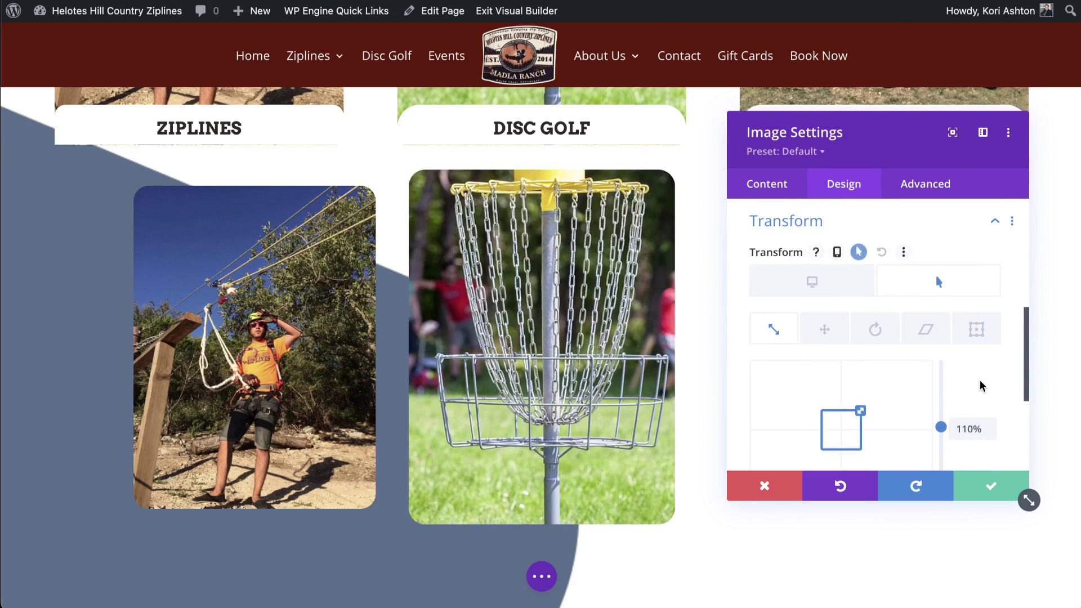
scroll(978, 383, down, 2)
scroll(980, 386, up, 1)
scroll(979, 372, up, 1)
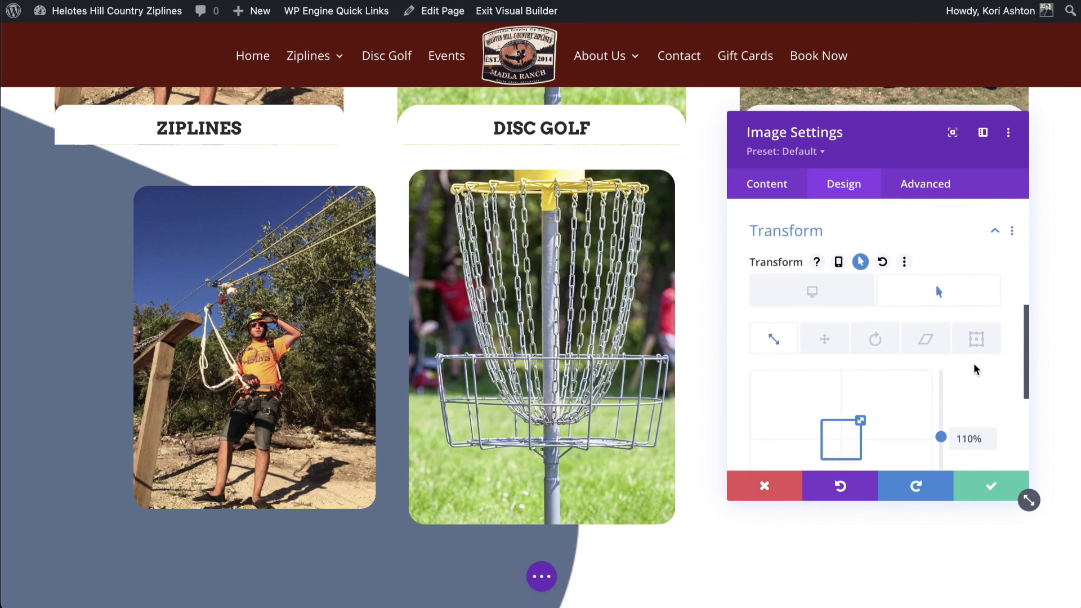
click(976, 485)
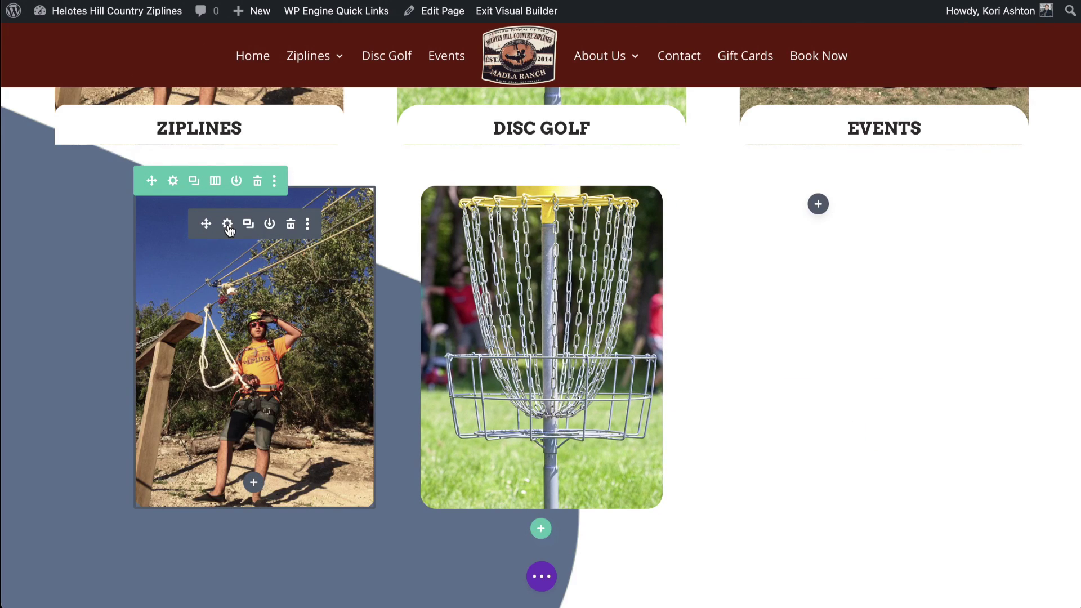
- Give the Ziplines image a fixed 430px height under Design > Sizing and save it
click(227, 225)
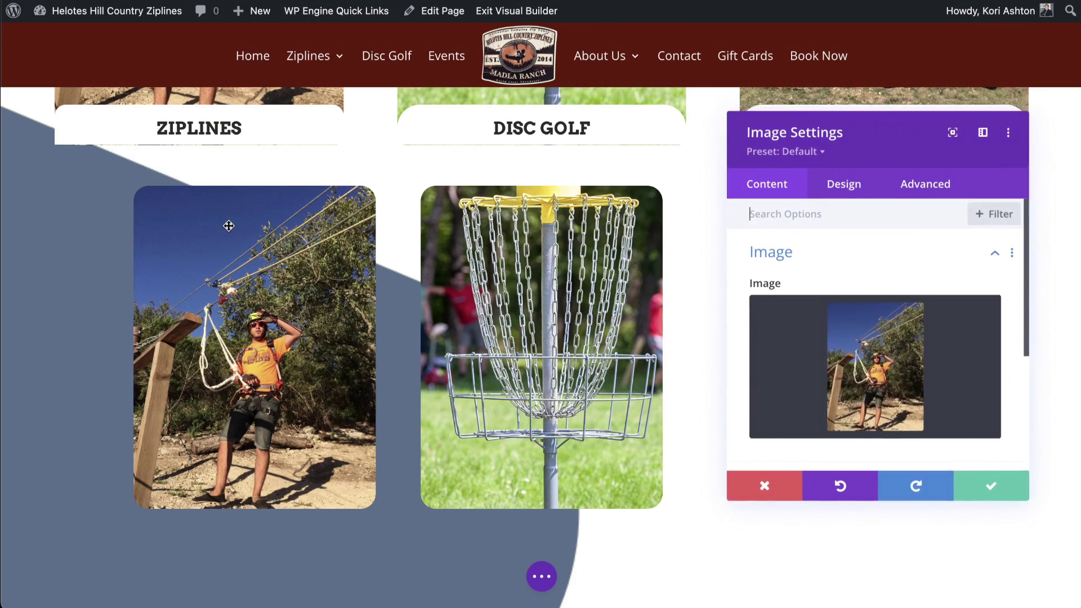
click(845, 186)
click(813, 300)
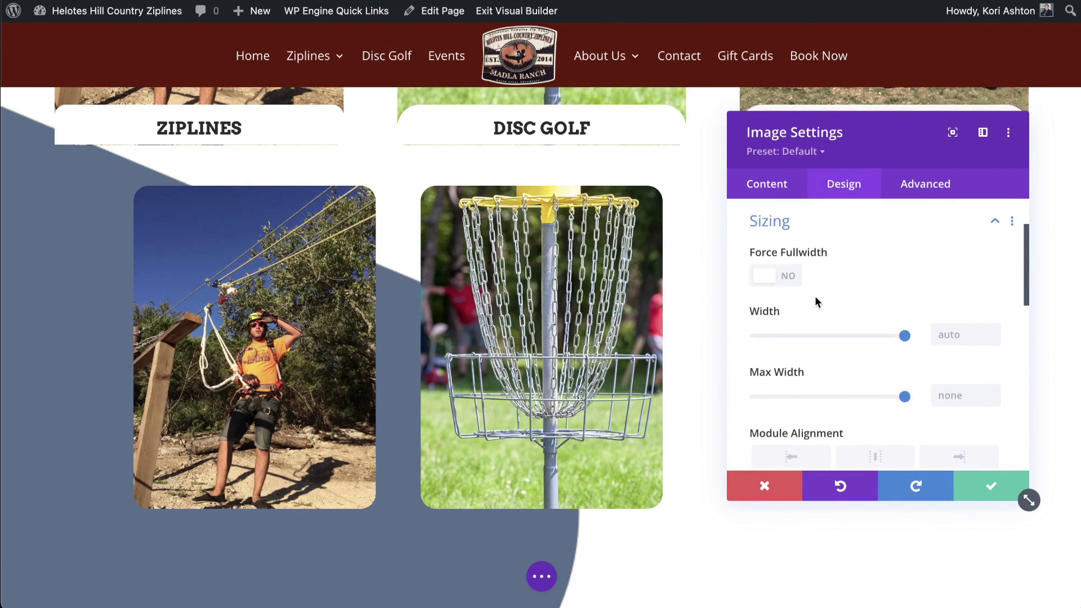
scroll(898, 381, down, 3)
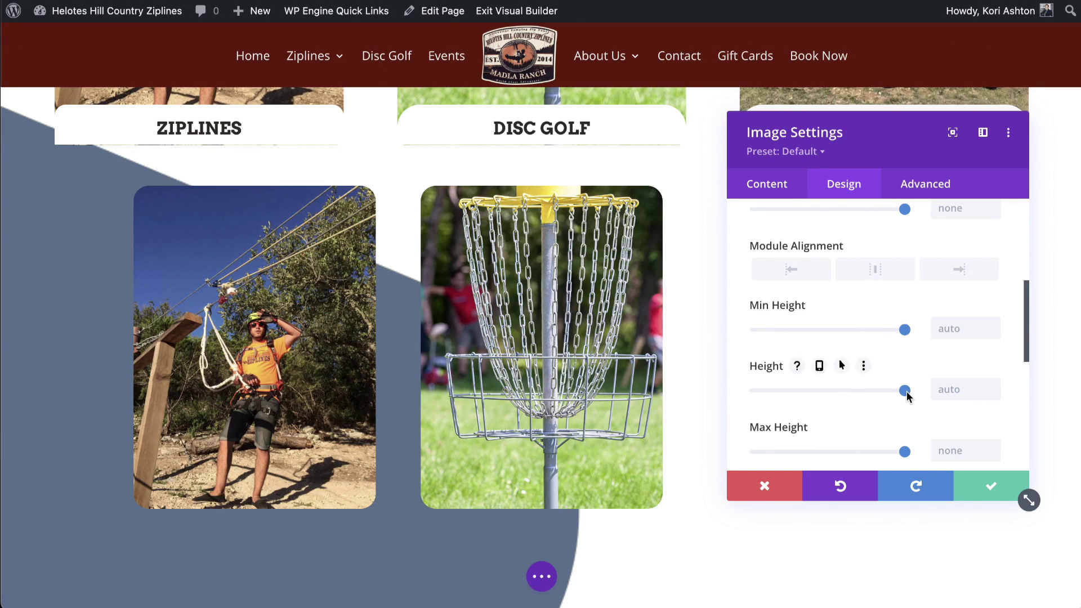
drag(901, 397, 812, 397)
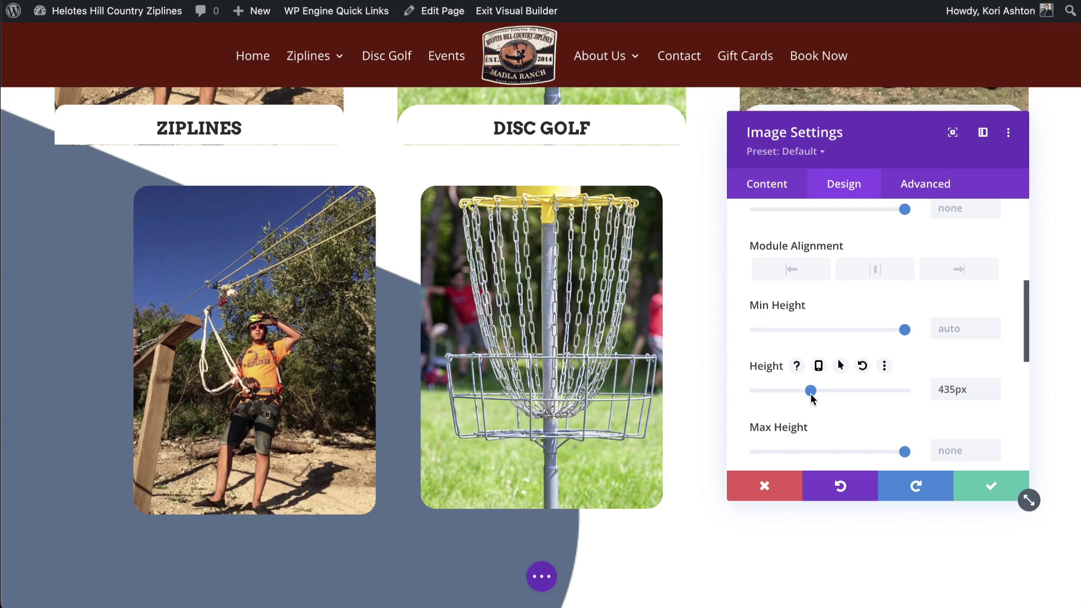
click(994, 394)
click(994, 394)
click(994, 394)
click(994, 394)
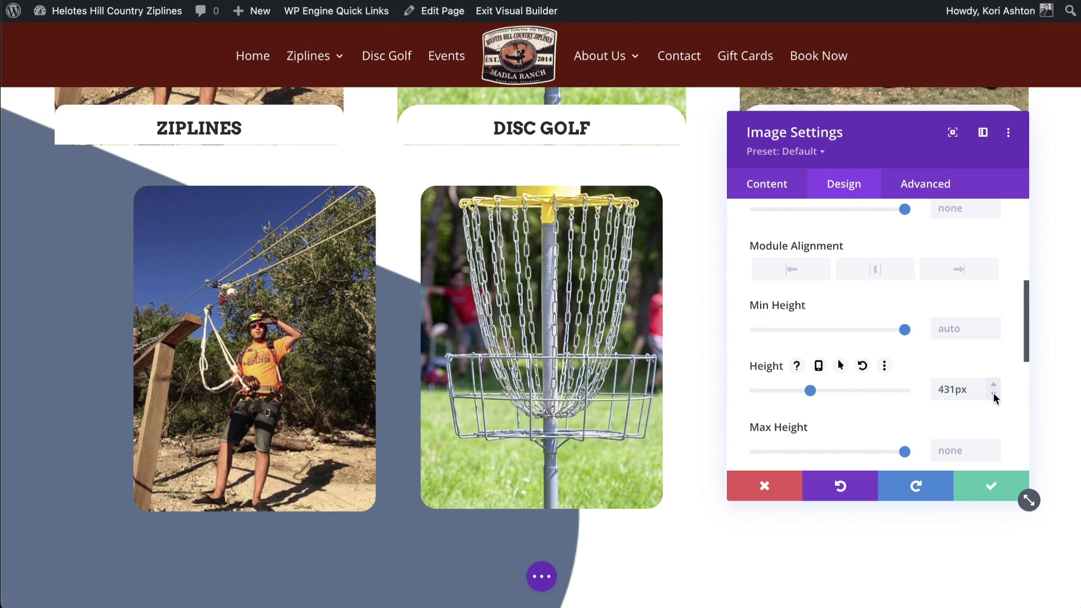
click(994, 395)
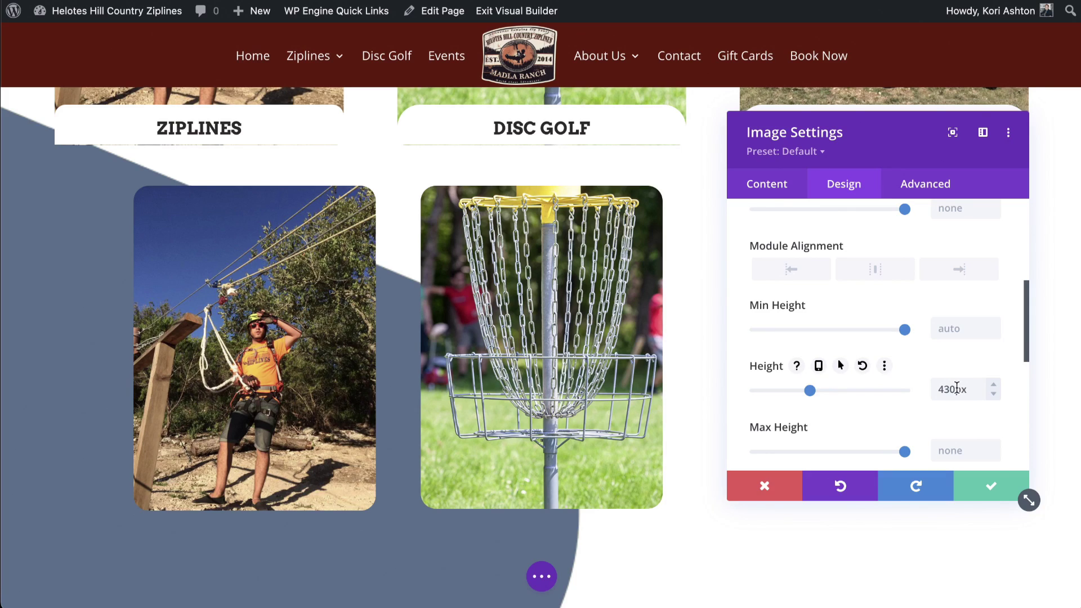
click(977, 485)
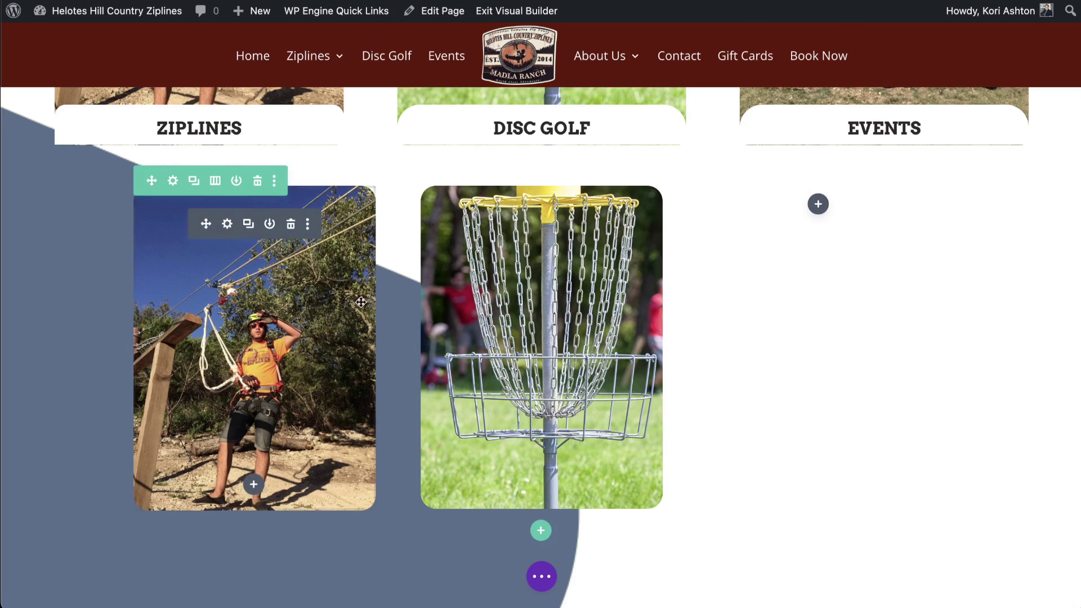
- Add 'max-height:430px;' to the first column's Main Element custom CSS
click(173, 181)
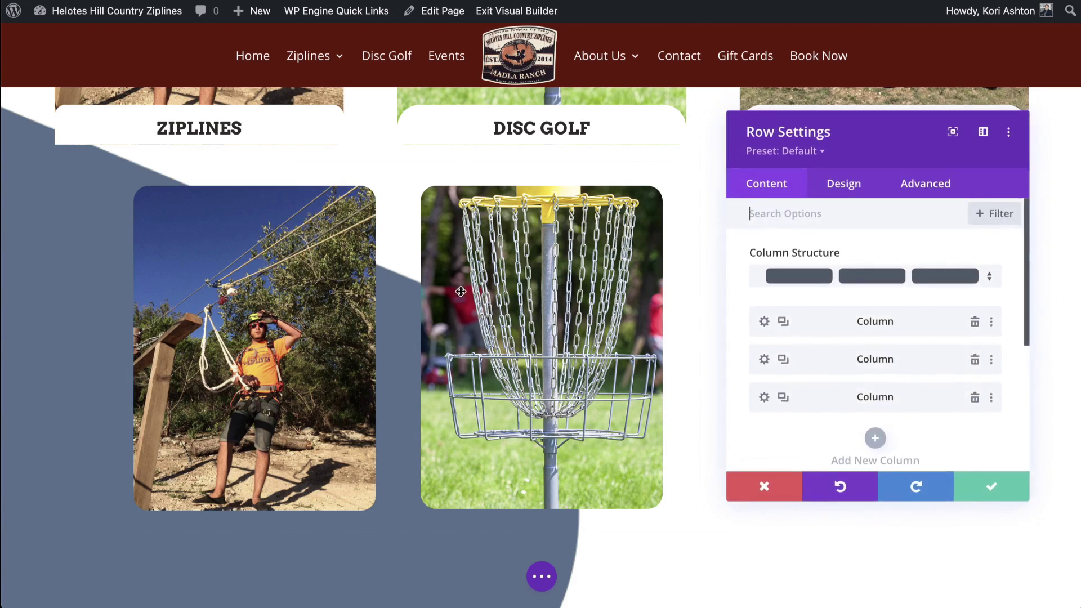
click(764, 322)
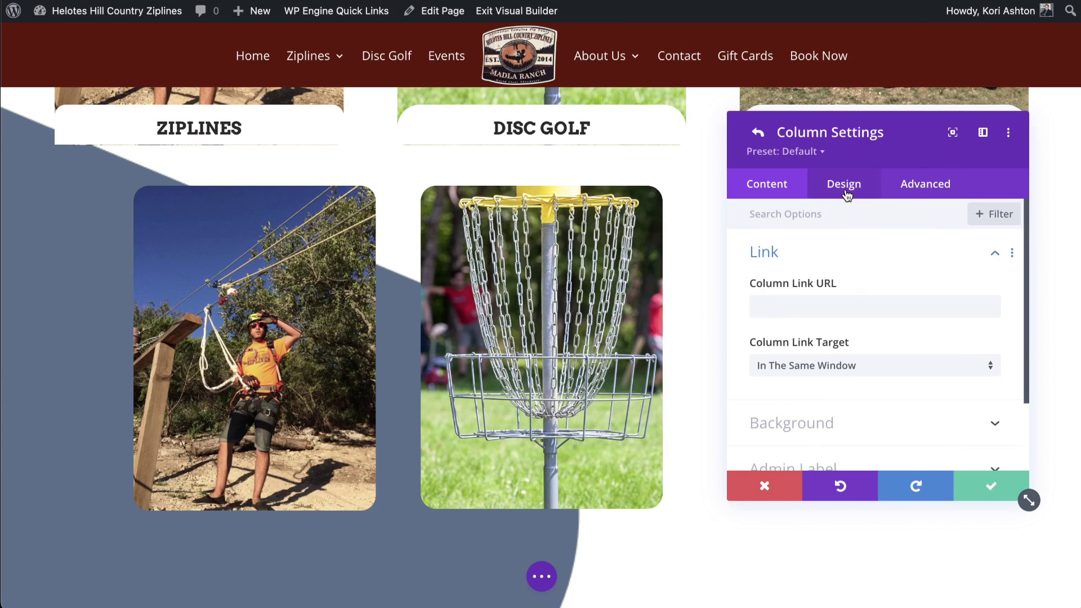
click(924, 188)
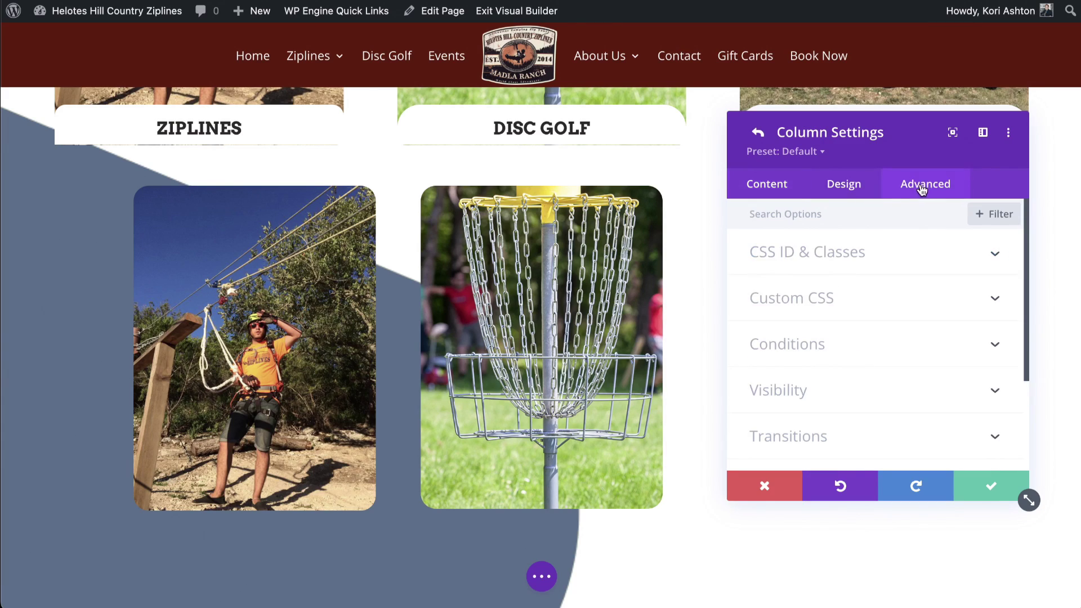
click(811, 309)
scroll(810, 316, down, 2)
click(813, 364)
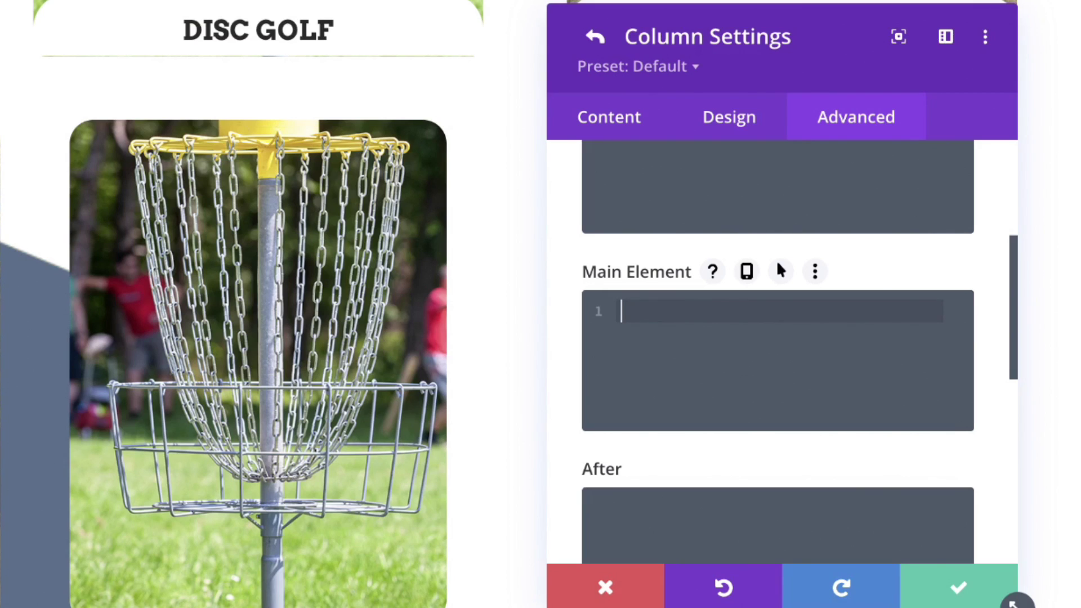
text(max-)
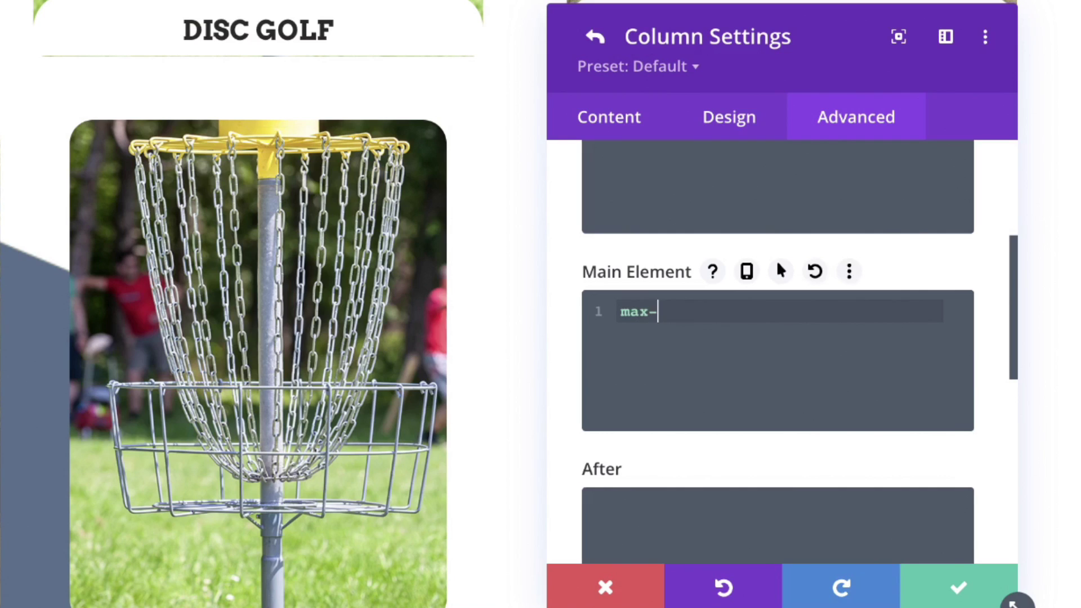
text(height:430px;)
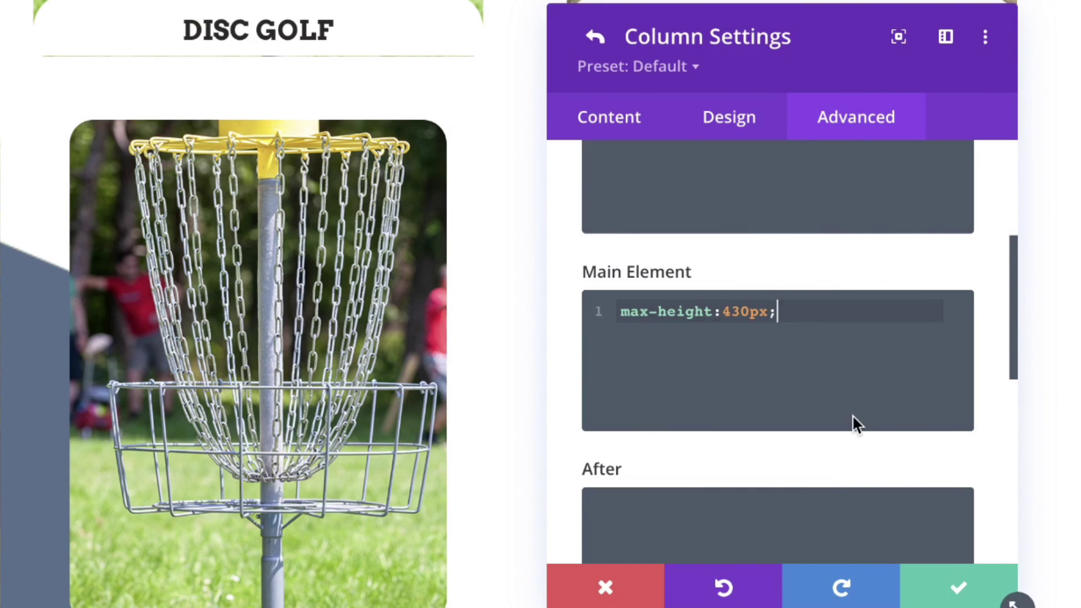
- Set the column's horizontal and vertical overflow to Hidden in Visibility
scroll(852, 424, down, 7)
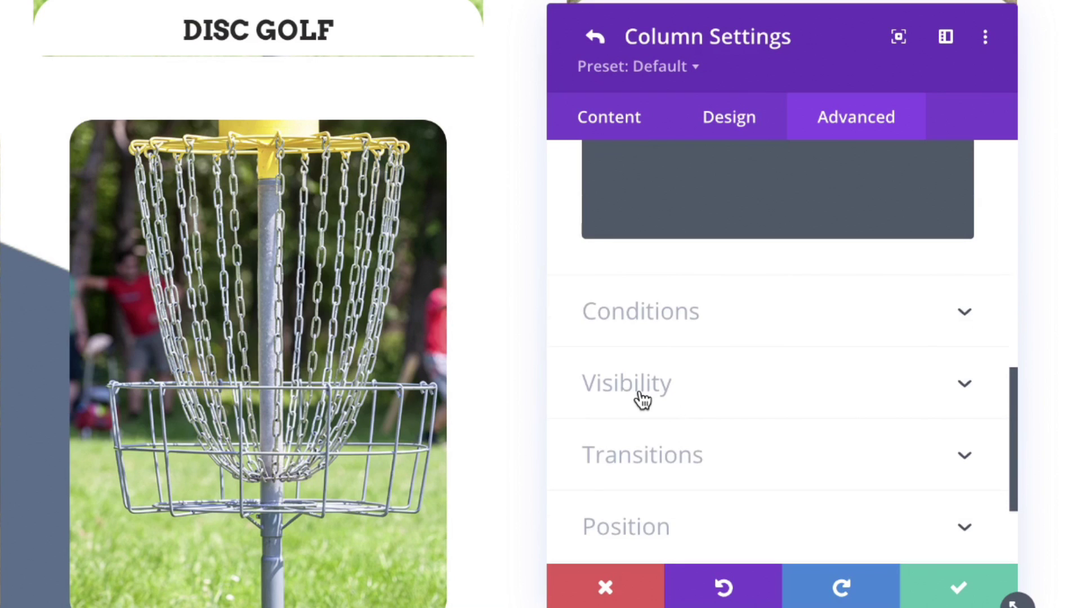
click(629, 389)
scroll(726, 391, down, 2)
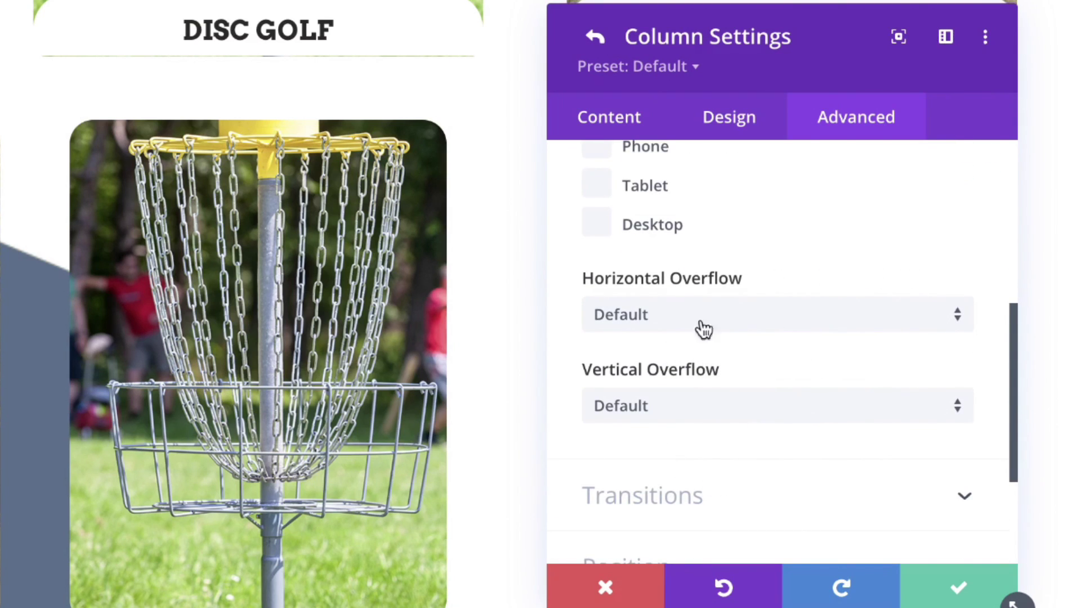
mouse_move(701, 275)
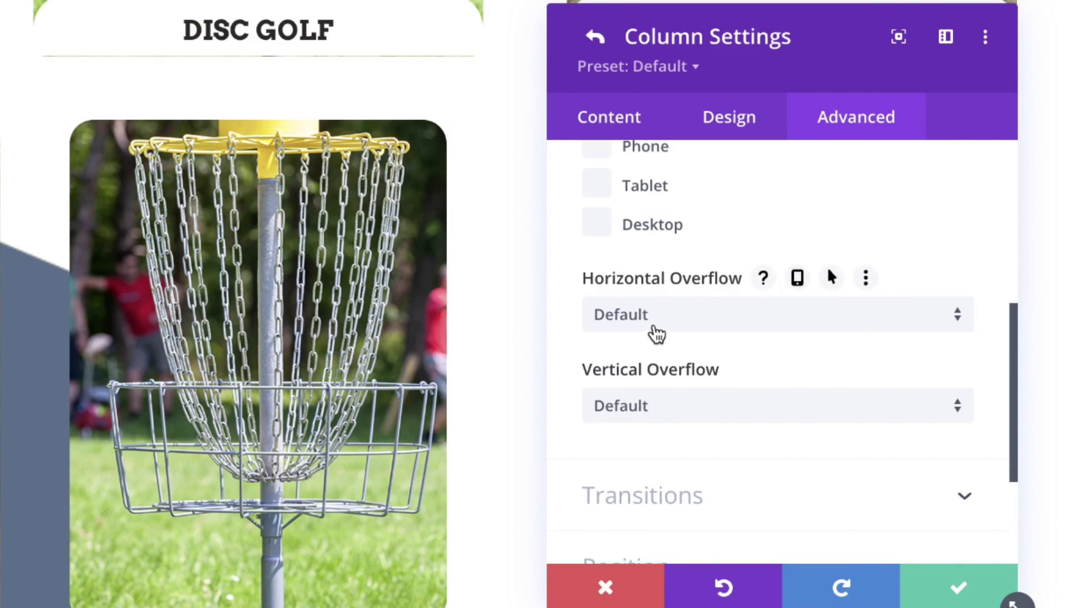
click(691, 324)
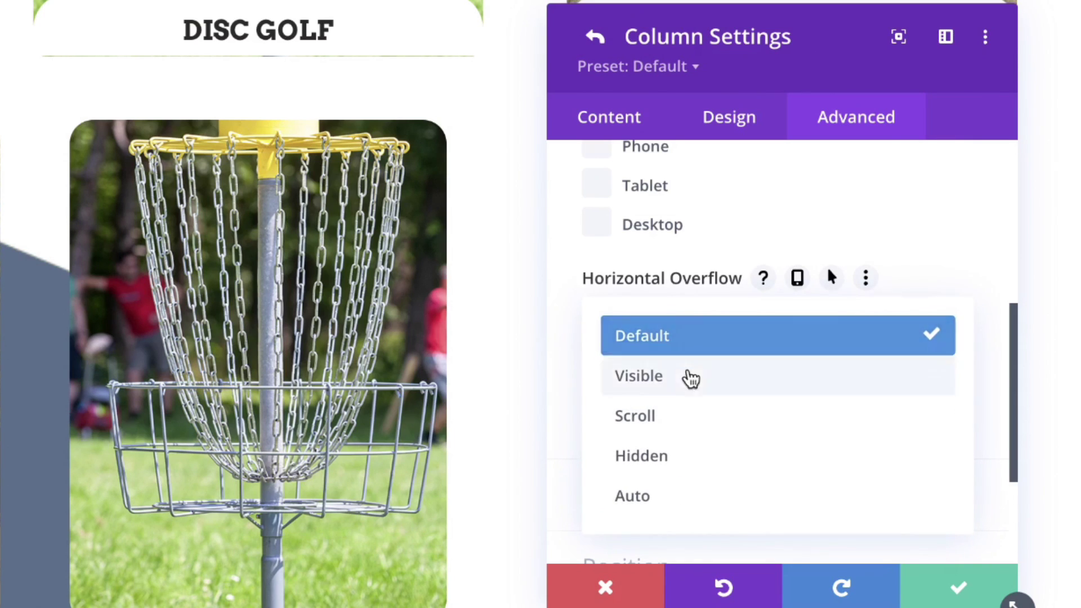
click(681, 450)
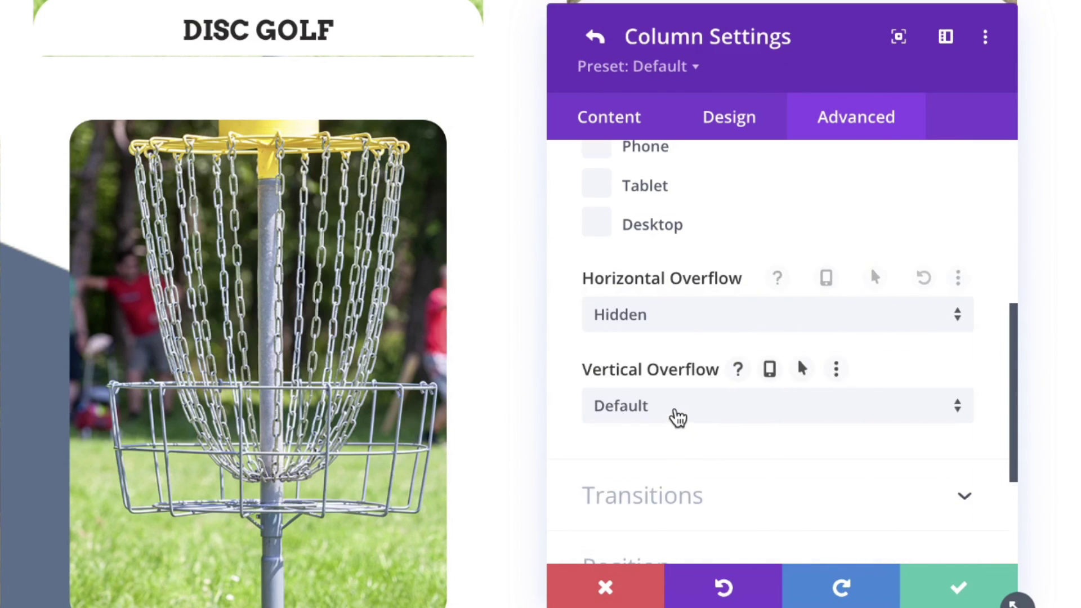
click(678, 415)
click(699, 549)
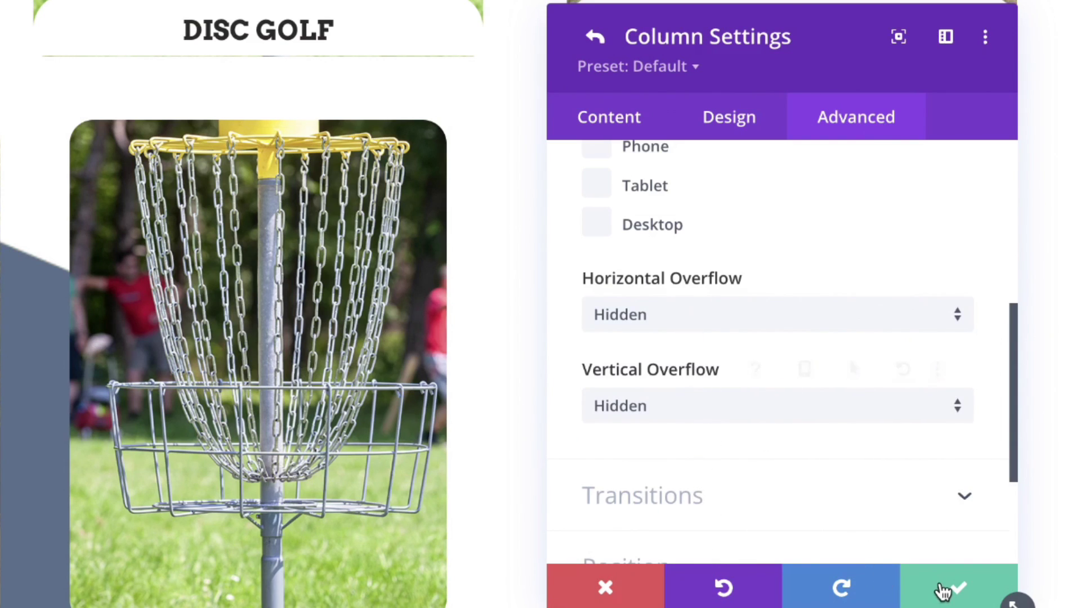
- Save the column settings and the row settings
click(940, 590)
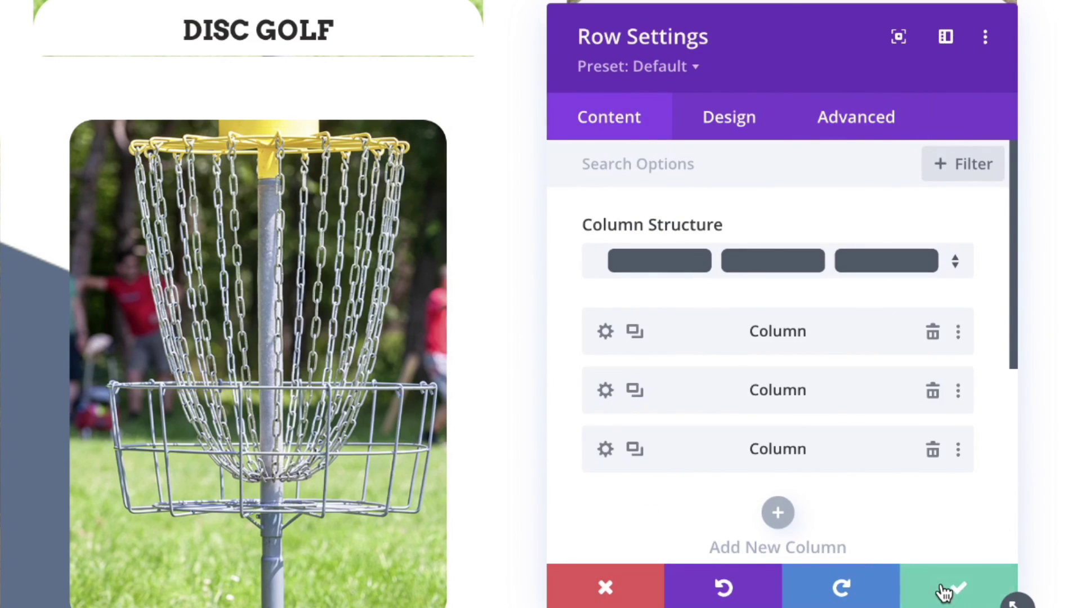
click(944, 587)
click(543, 575)
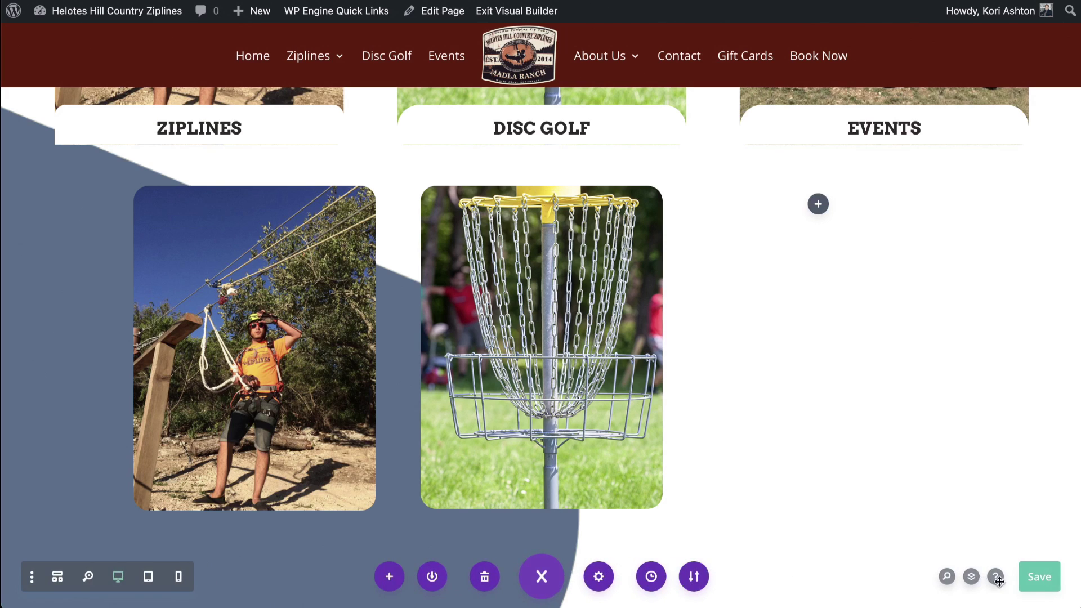
- Save the page, exit the Visual Builder, and scroll the live page down to the images
click(1035, 586)
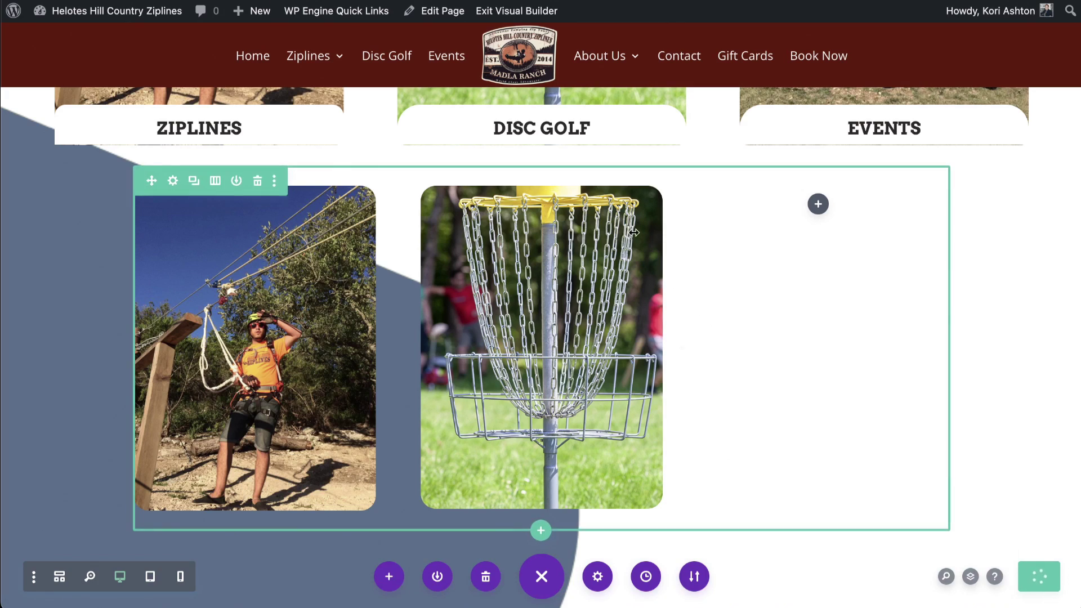
click(512, 13)
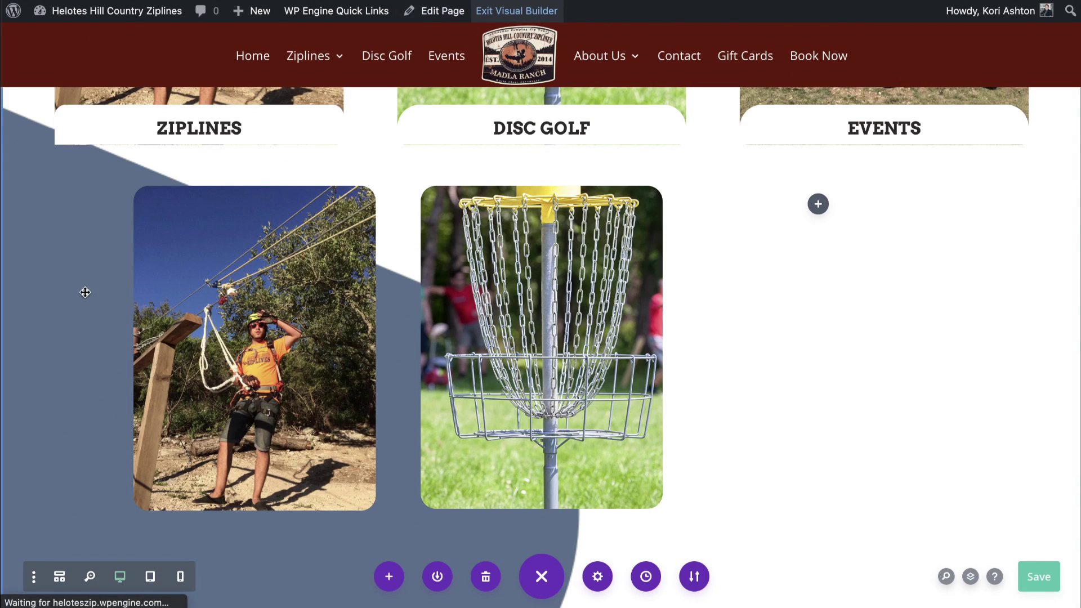
scroll(79, 397, down, 10)
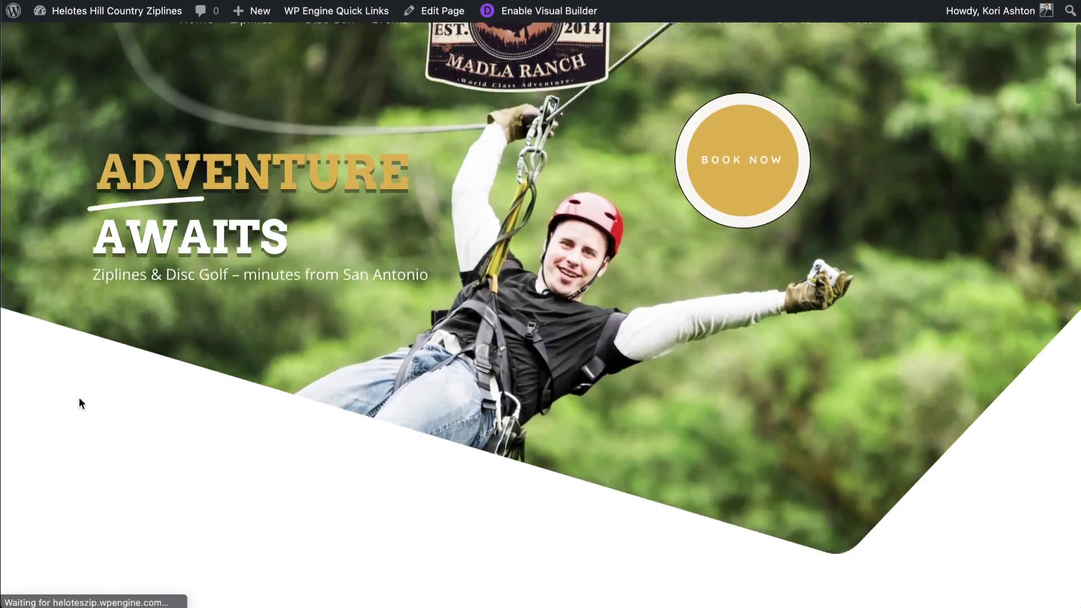
scroll(81, 405, down, 3)
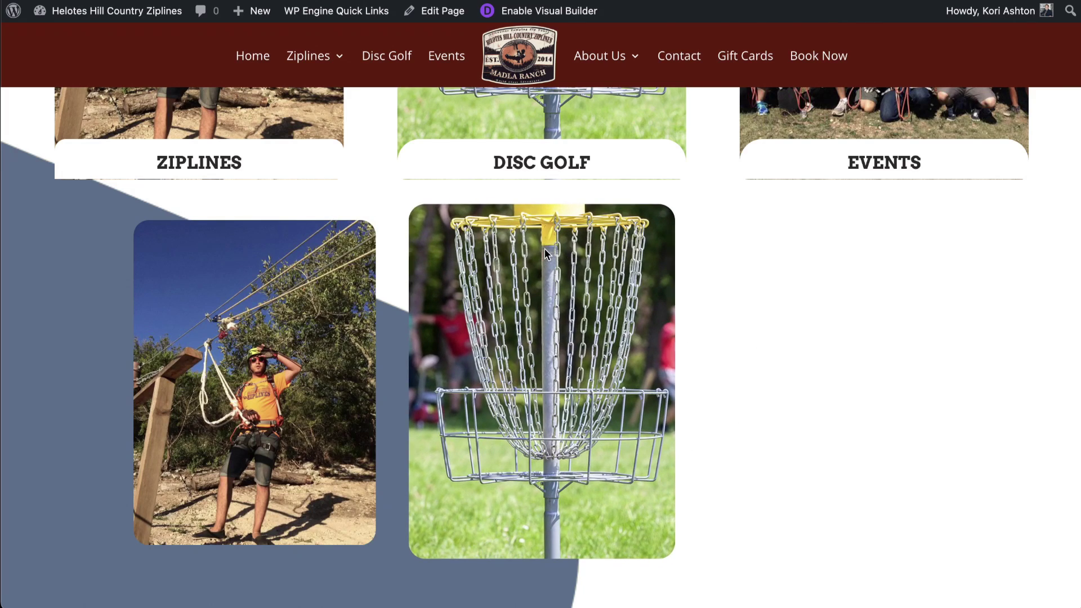
- Duplicate the Disc Golf image module and move the copy into the empty Events column
click(541, 10)
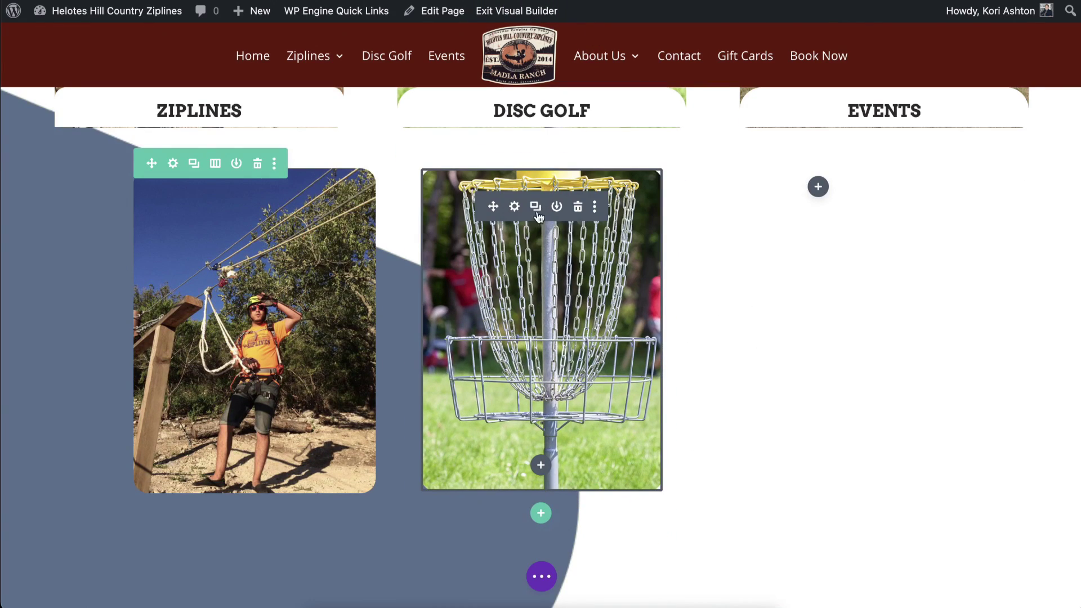
click(536, 207)
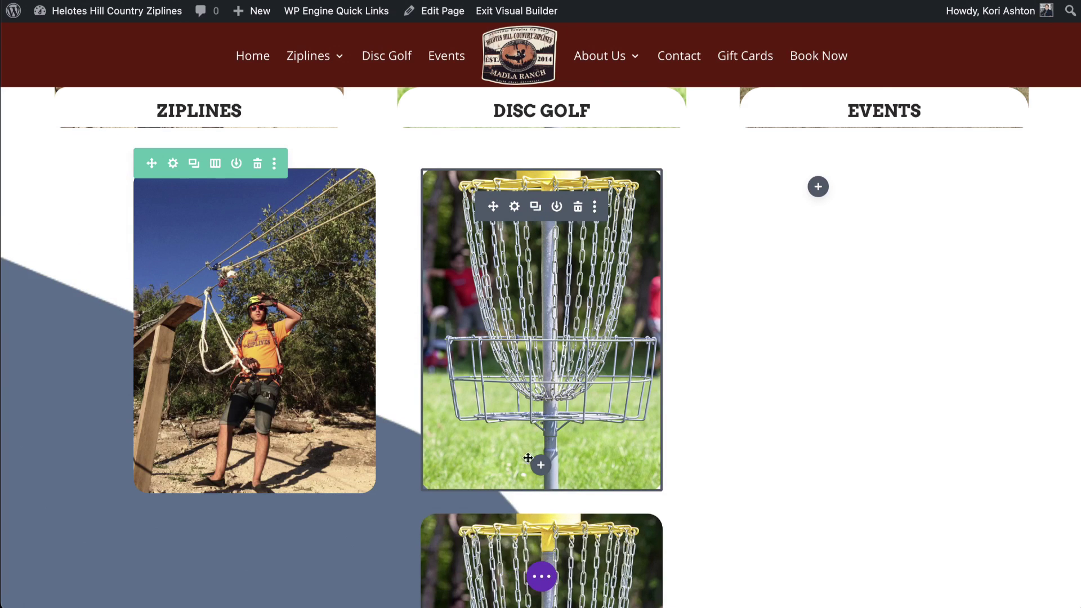
drag(497, 546, 799, 243)
scroll(822, 280, down, 3)
scroll(801, 189, up, 4)
- Swap the Events copy's picture for the group photo and save the module
click(802, 217)
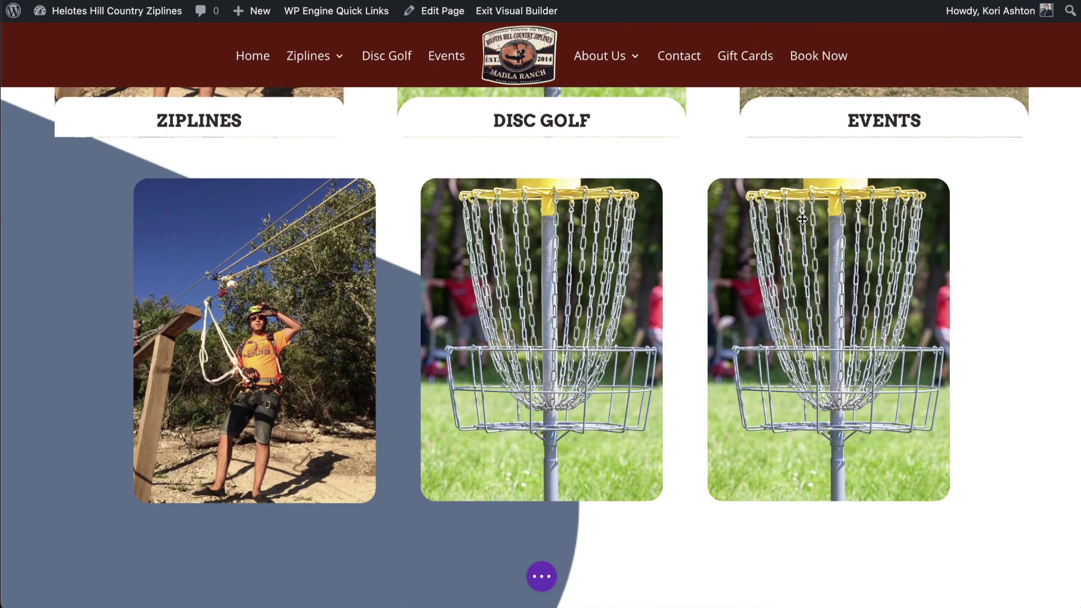
click(856, 371)
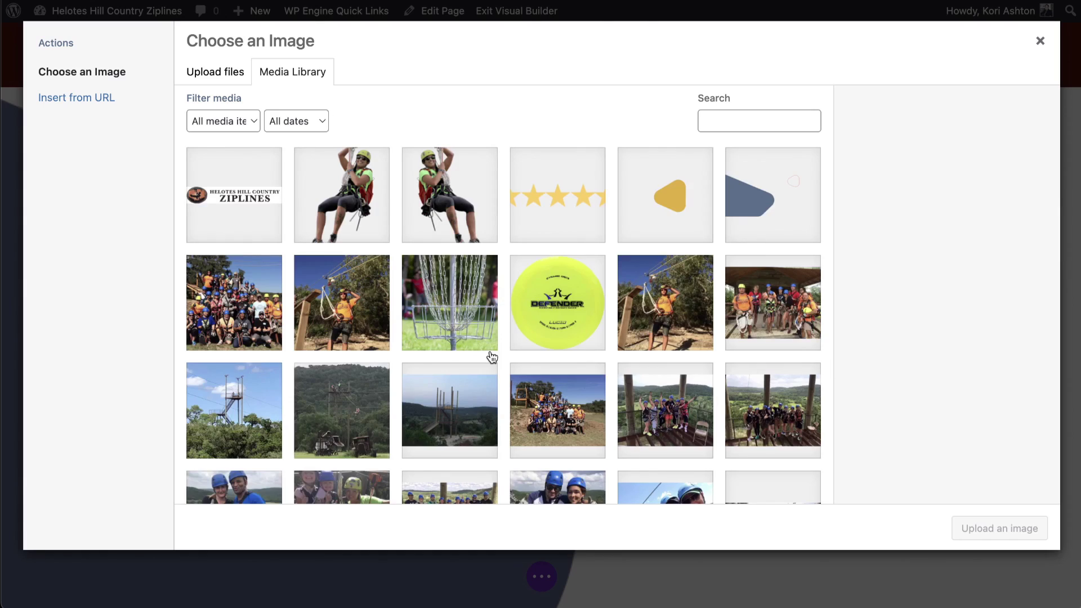
scroll(887, 393, down, 5)
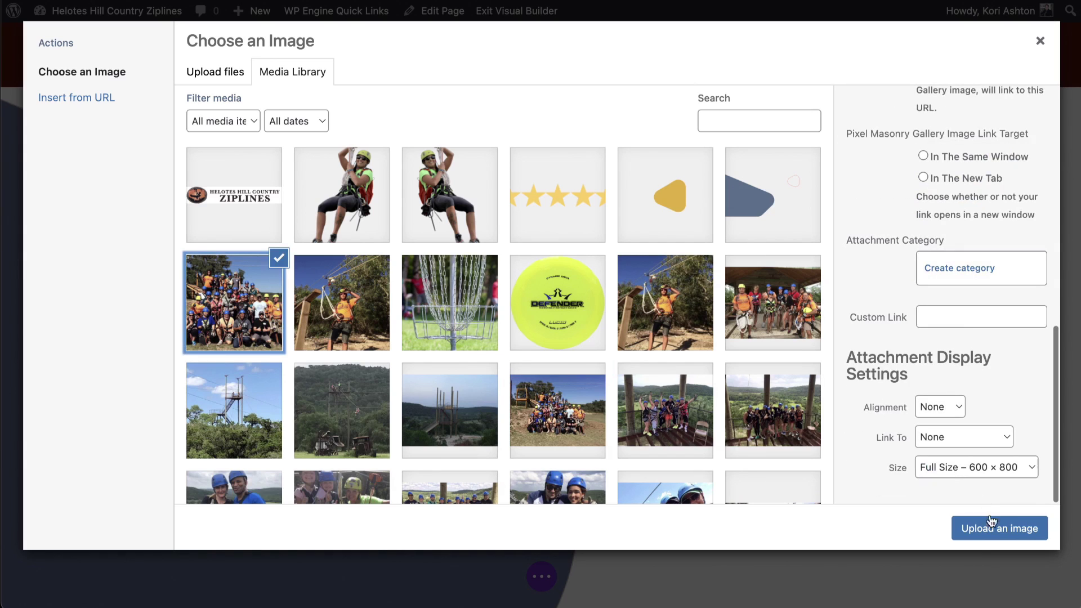
click(999, 529)
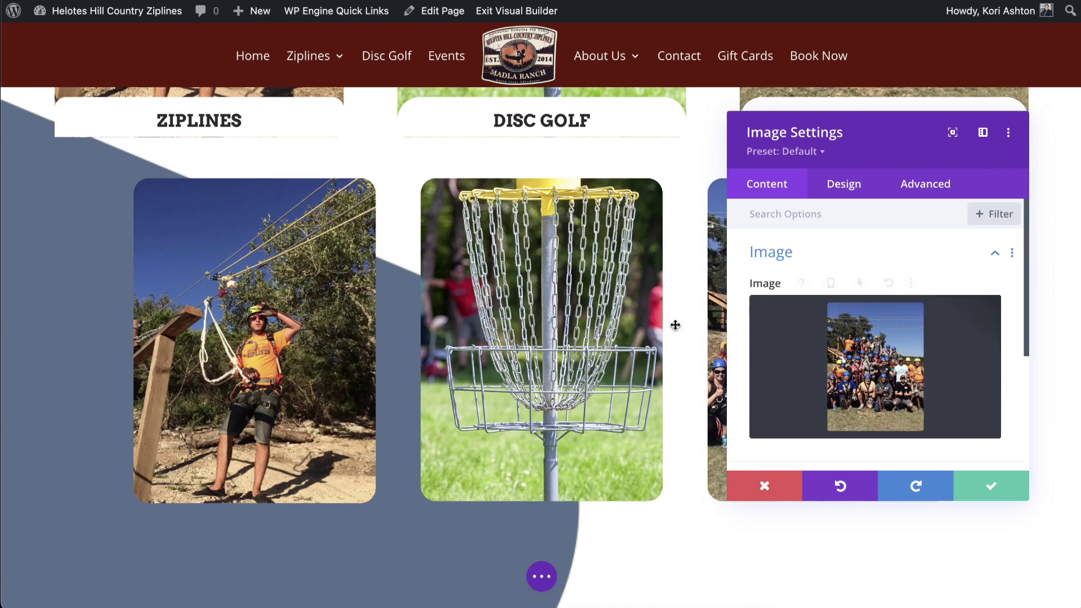
click(979, 488)
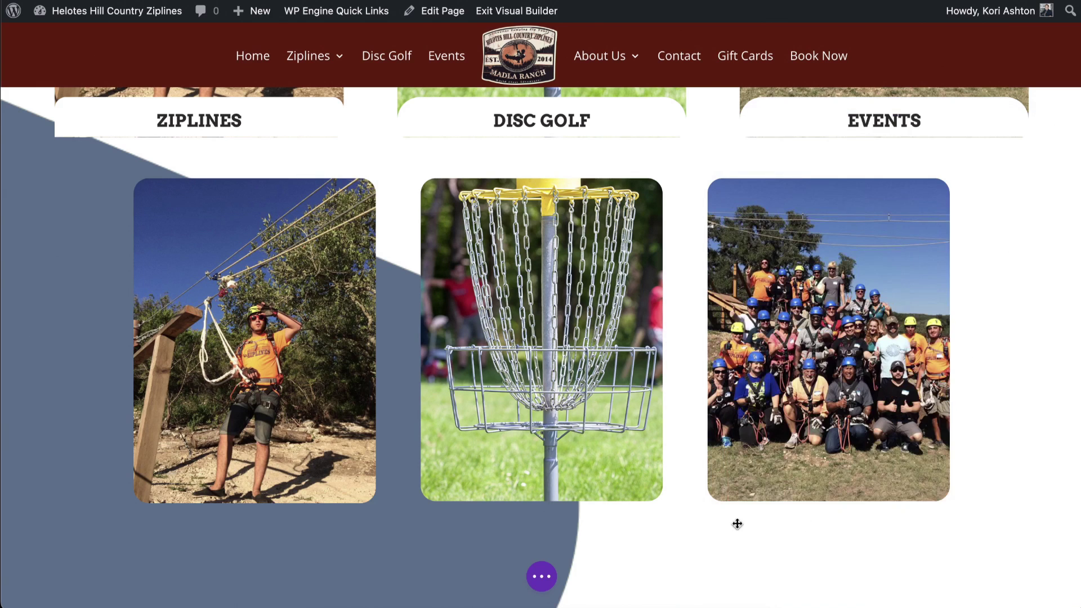
click(542, 583)
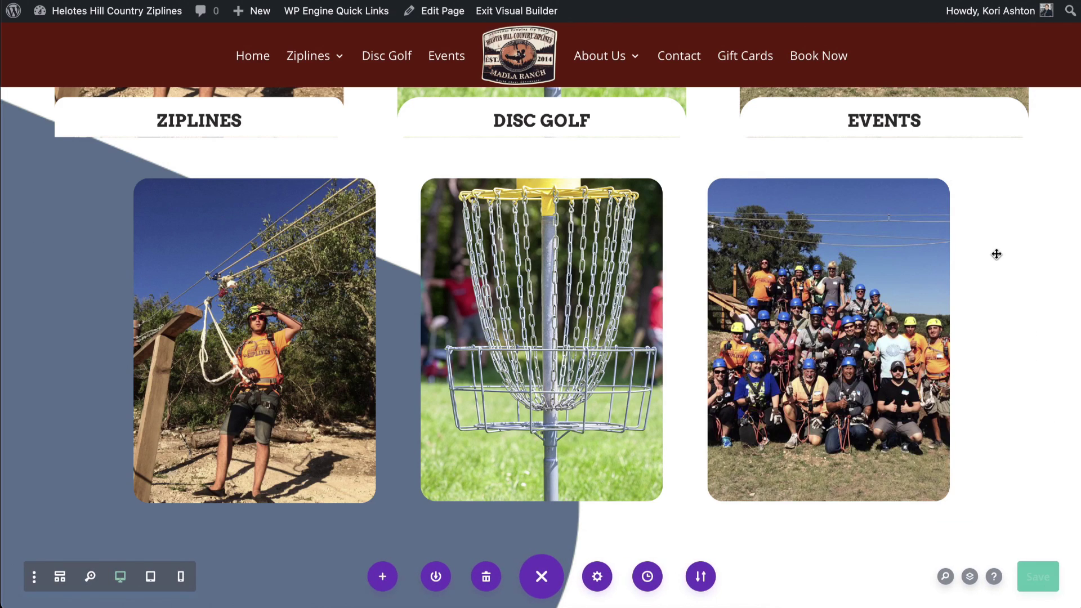
- Save the page with Super+S and exit to the live site
key(super+s)
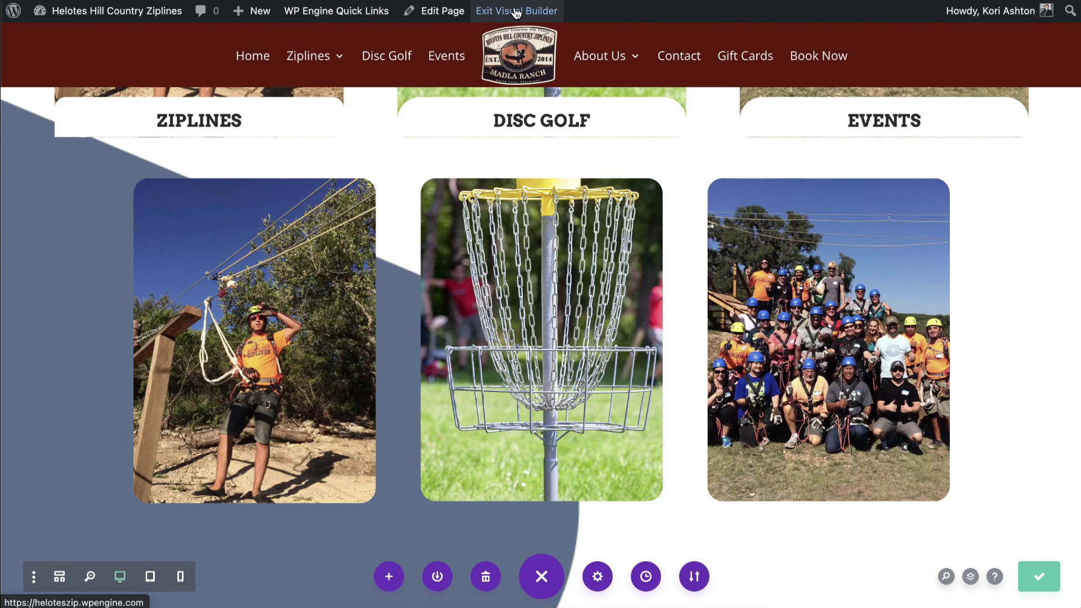
click(516, 12)
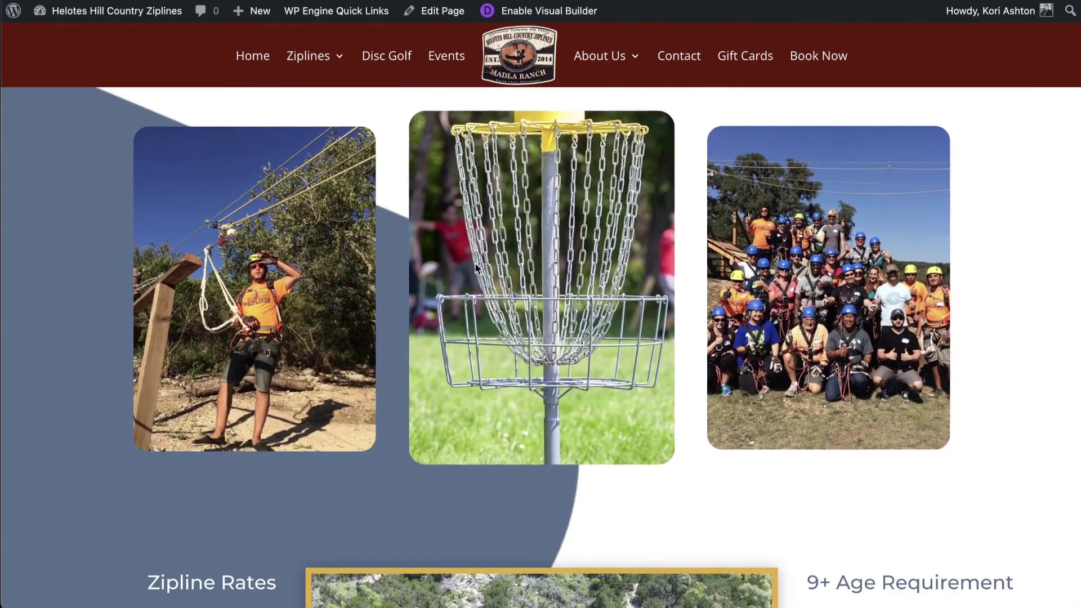